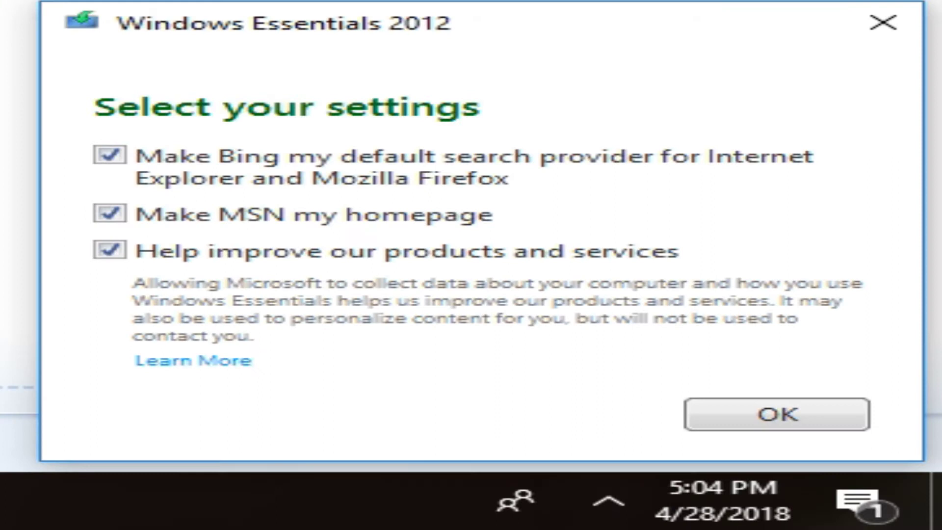
# Close the Windows Essentials 2012 'Select your settings' prompt
pyautogui.click(883, 23)
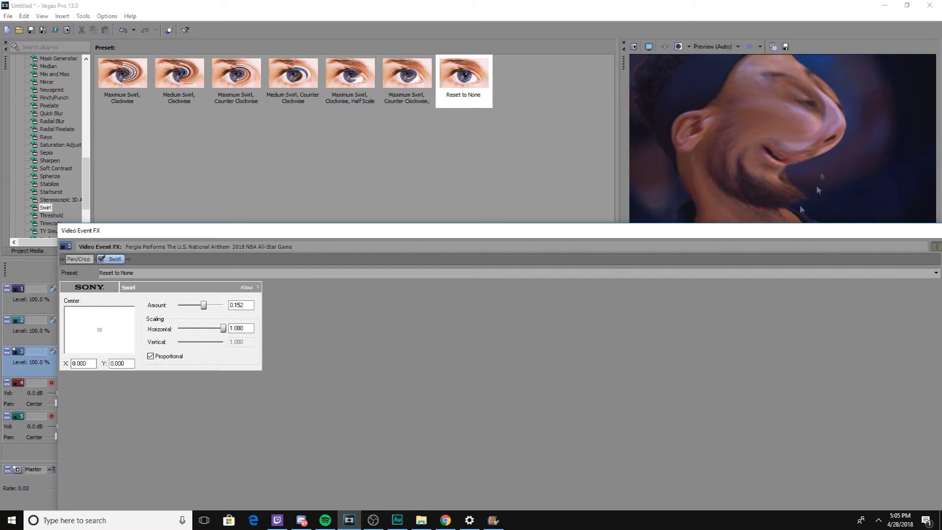
# Move the Vegas Pro Video Event FX window down and bring Movie Maker to the front
pyautogui.moveTo(413, 234); pyautogui.dragTo(402, 471)
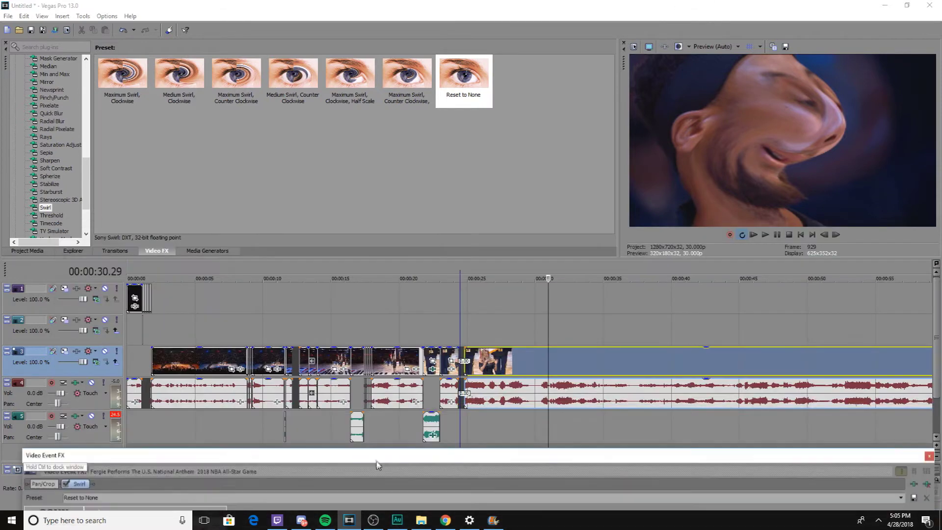
pyautogui.click(493, 522)
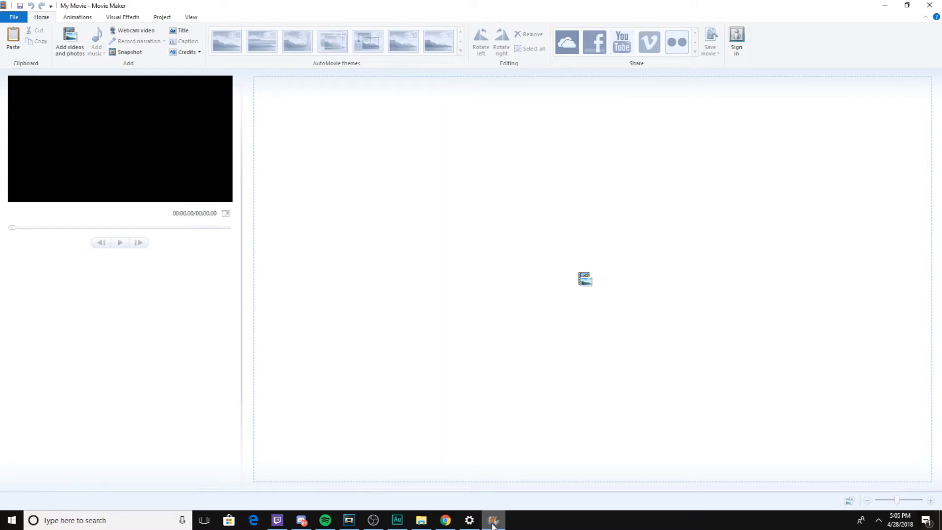
# Drag the NBA All-Star anthem video from File Explorer onto the Movie Maker storyboard
pyautogui.moveTo(494, 524); pyautogui.dragTo(495, 521)
pyautogui.moveTo(496, 521); pyautogui.dragTo(349, 265)
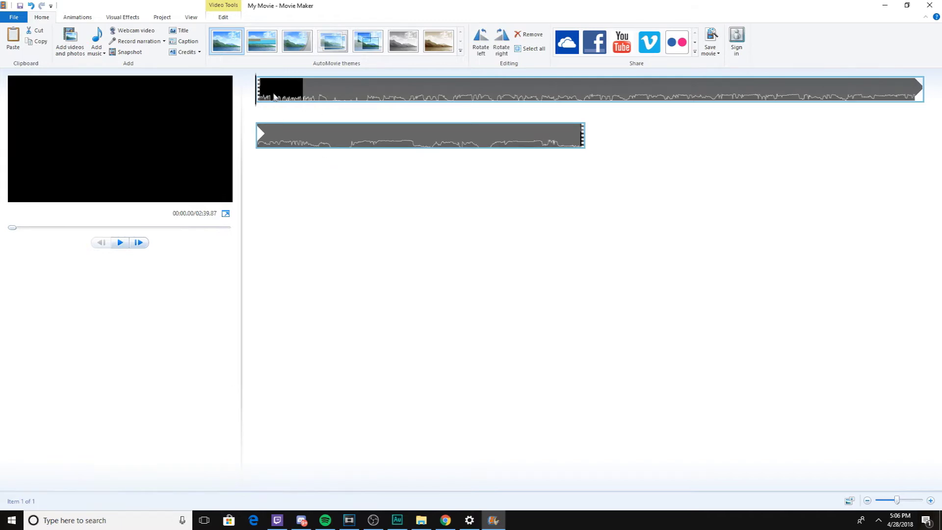
# Preview the anthem clip and browse the Animations, Visual Effects, Project, View and Edit tabs
pyautogui.click(304, 139)
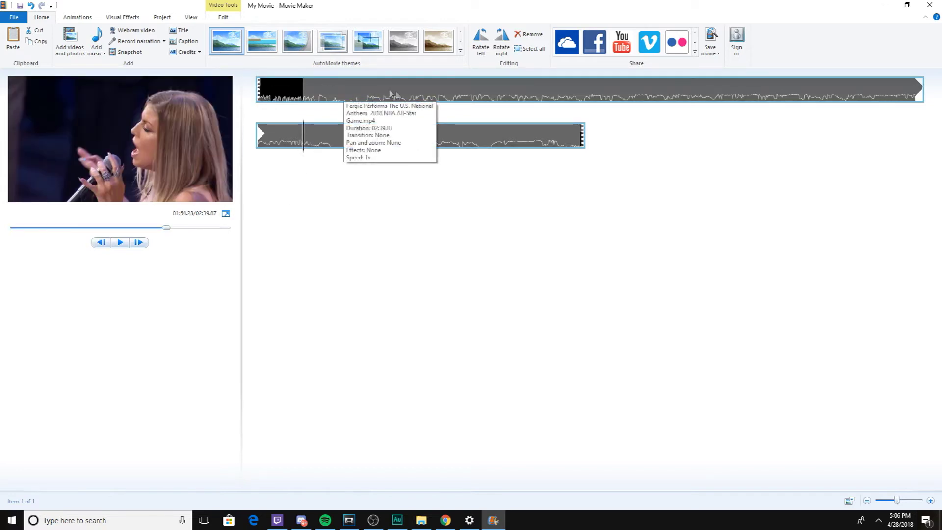
pyautogui.click(261, 91)
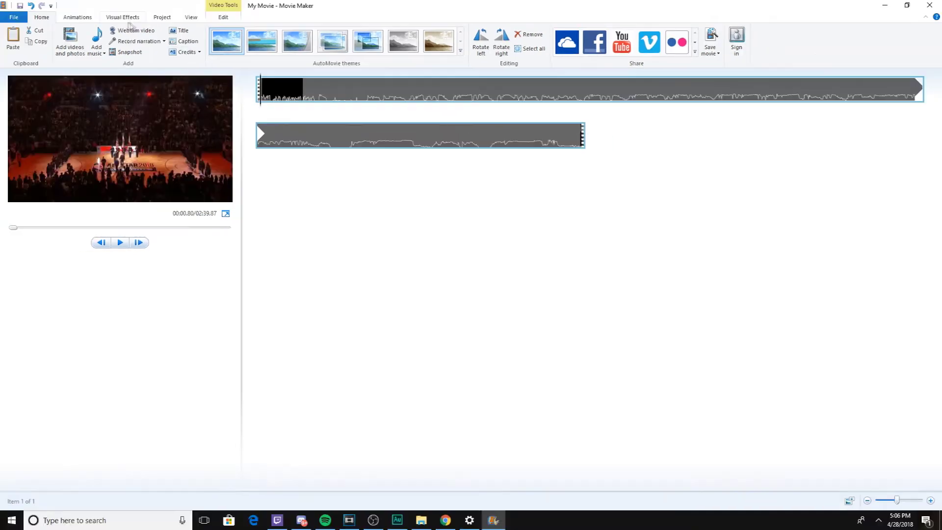
pyautogui.click(127, 22)
pyautogui.click(86, 22)
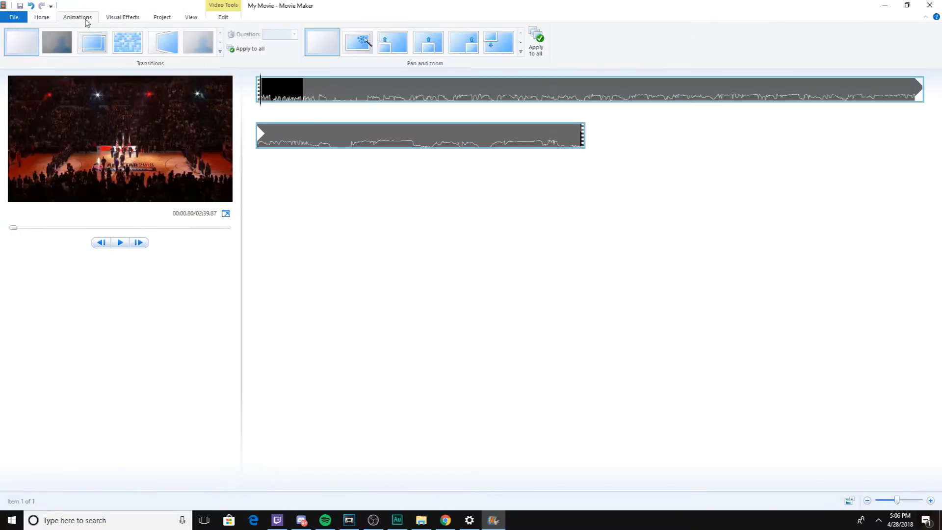
pyautogui.click(115, 20)
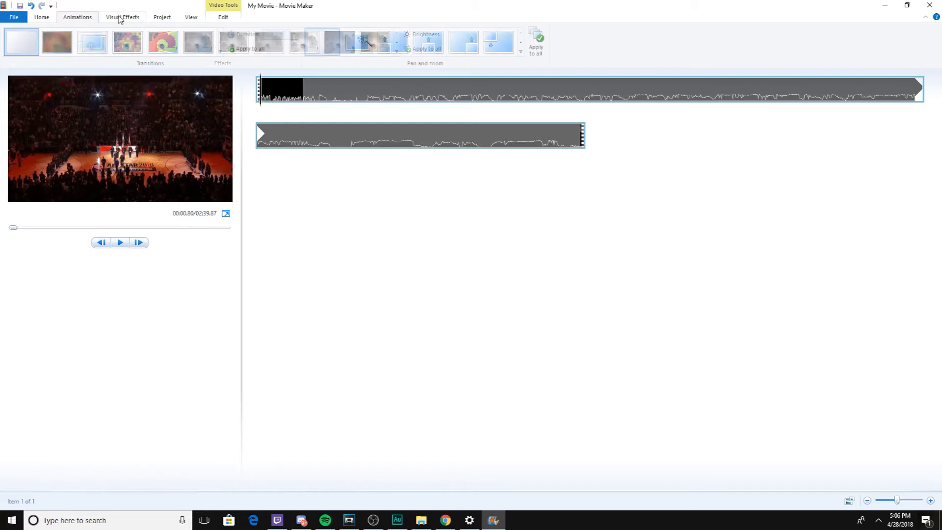
pyautogui.click(157, 19)
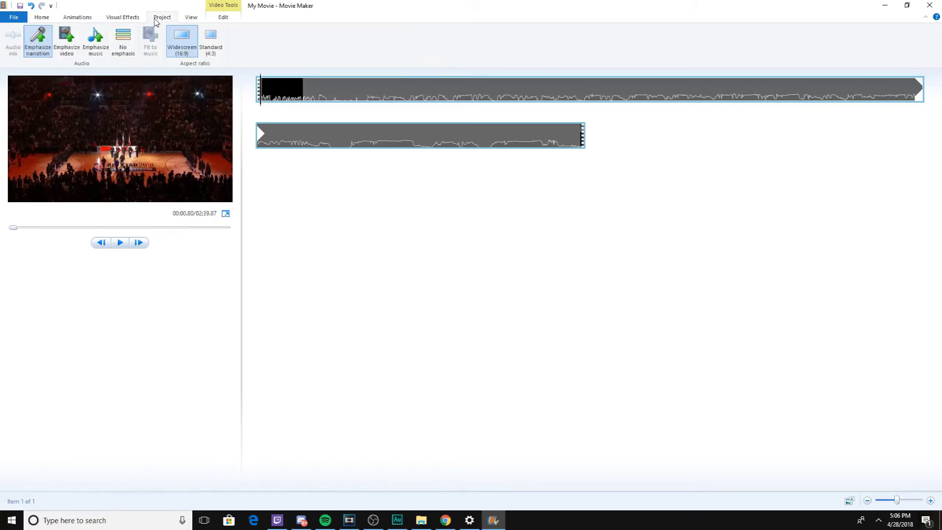
pyautogui.click(185, 20)
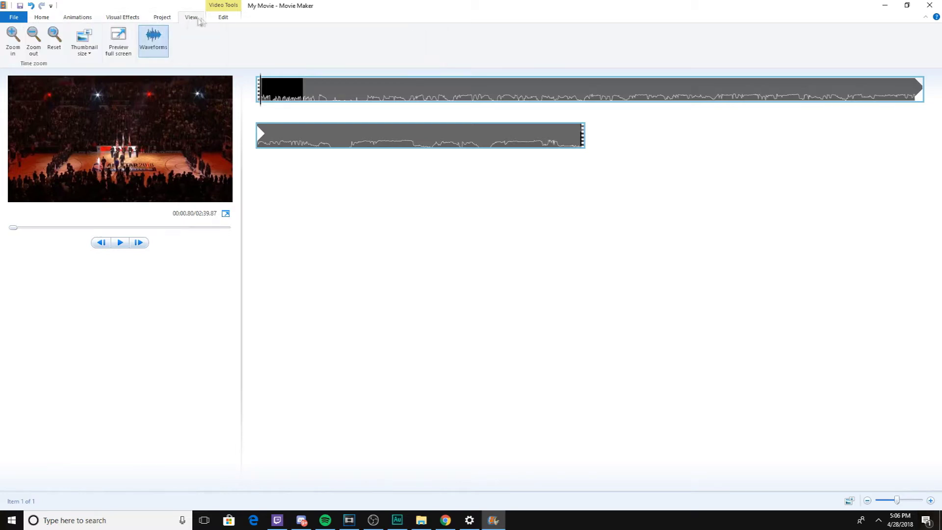
pyautogui.click(225, 19)
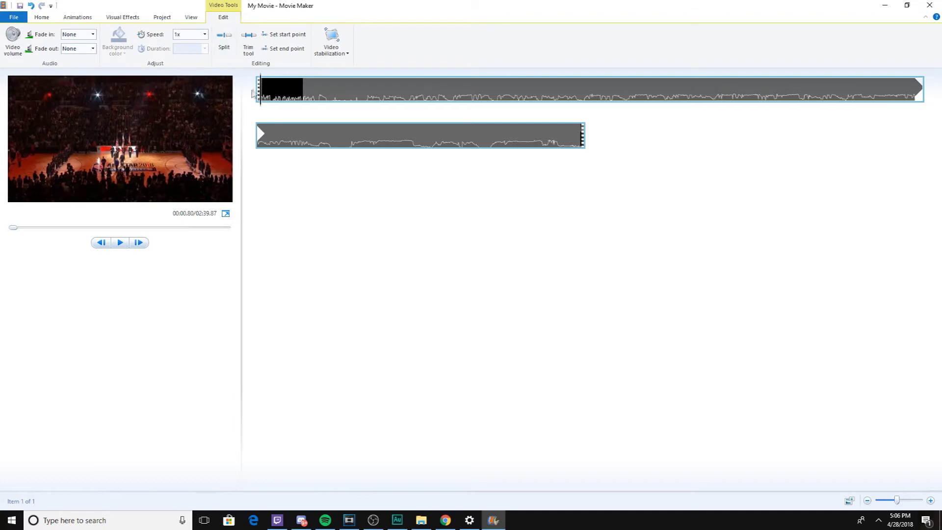
# Split the anthem video at the playhead and zoom the timeline for finer editing
pyautogui.press('m')
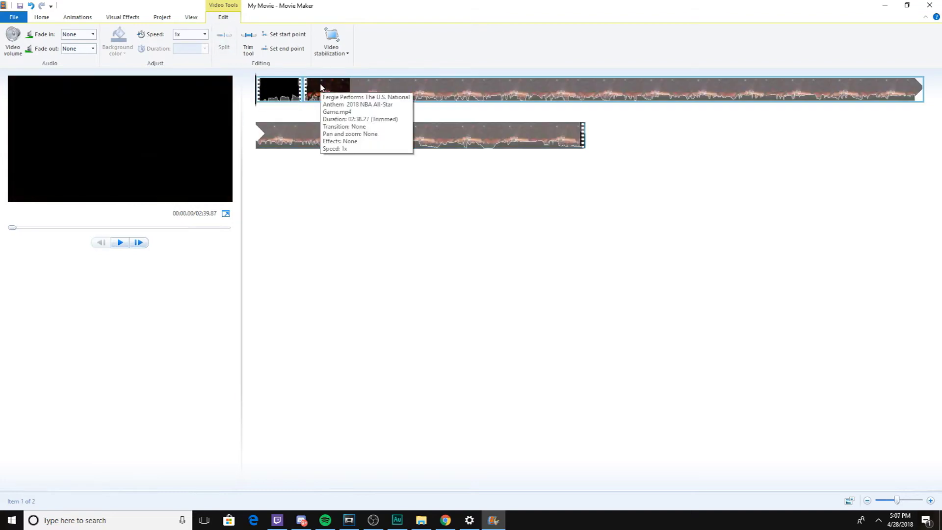
pyautogui.press('Right')
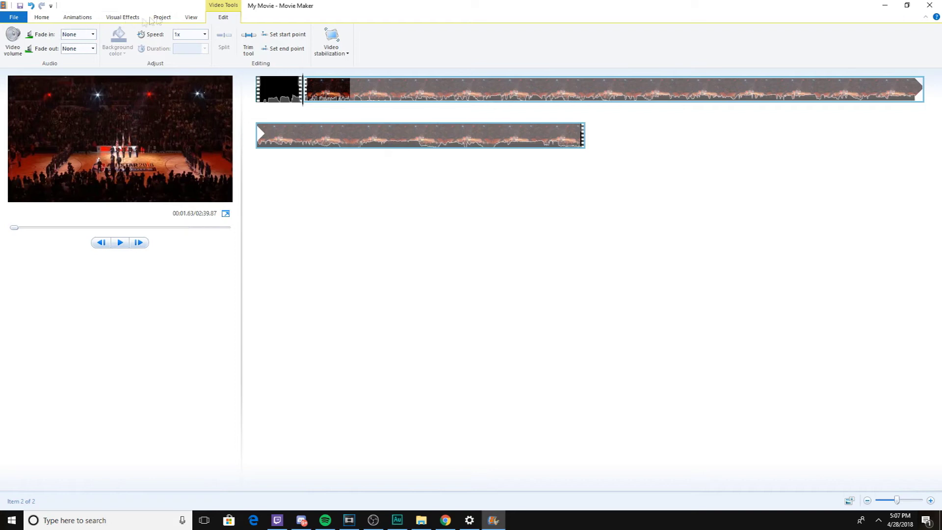
pyautogui.click(170, 18)
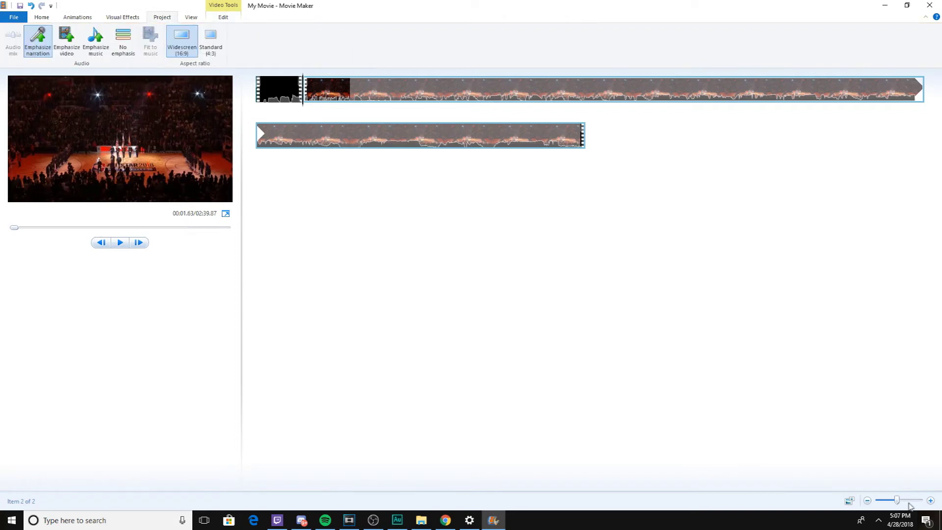
pyautogui.moveTo(897, 501); pyautogui.dragTo(909, 499)
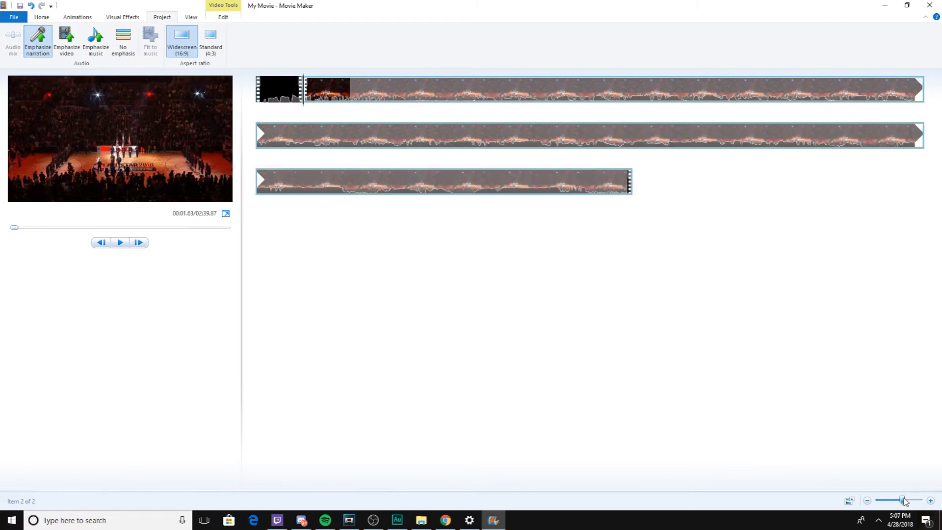
# Paste a copy of the short black opening piece at the start and play it
pyautogui.click(287, 100)
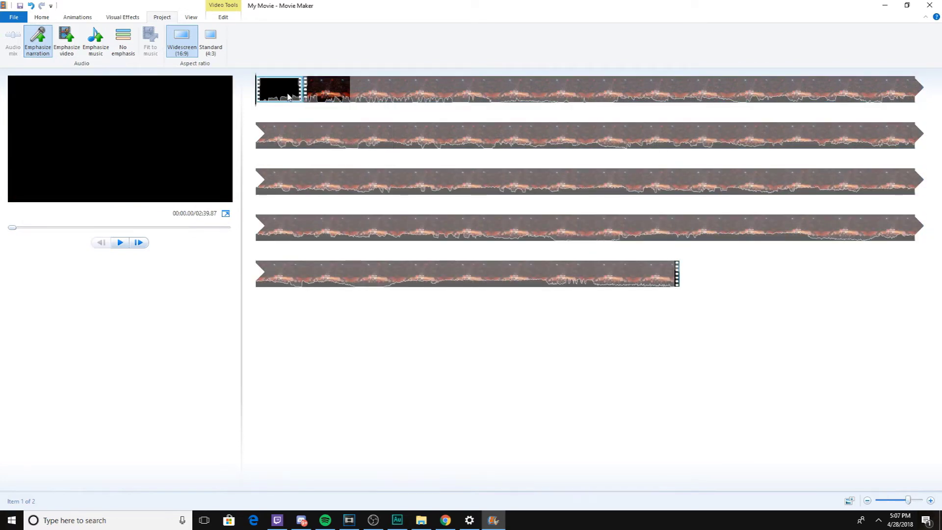
pyautogui.doubleClick(288, 97)
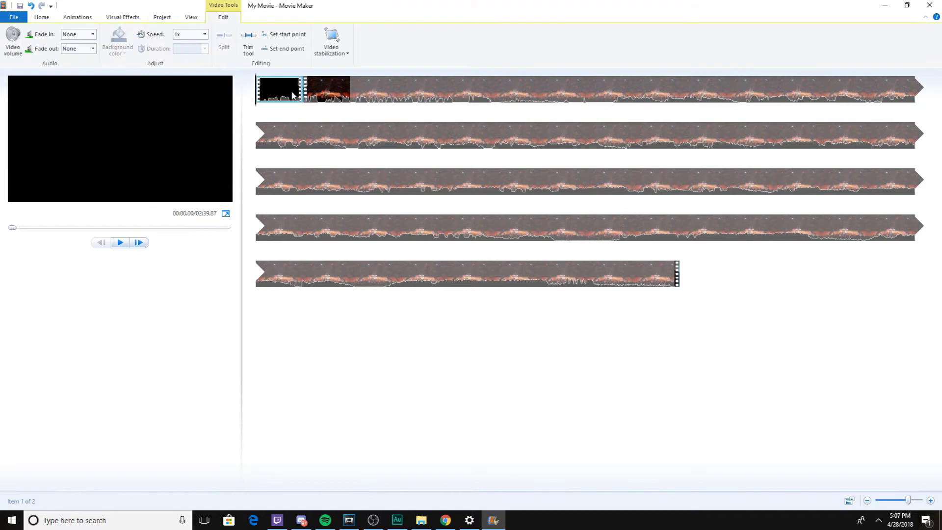
pyautogui.click(318, 96)
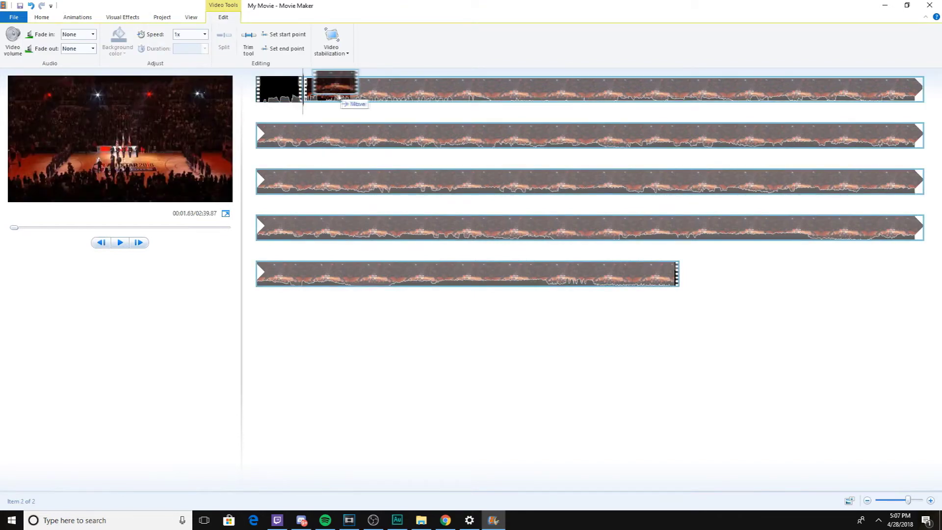
pyautogui.hotkey('ctrl', 'v')
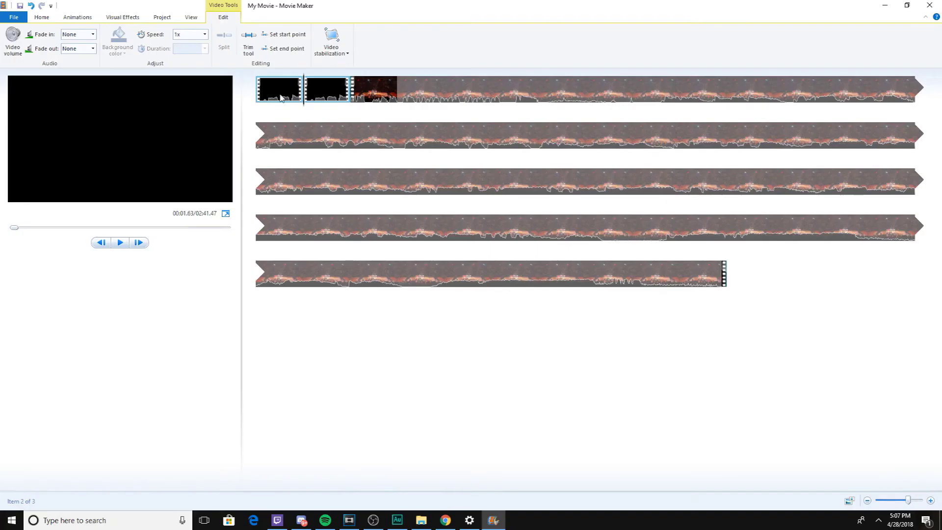
pyautogui.press('space')
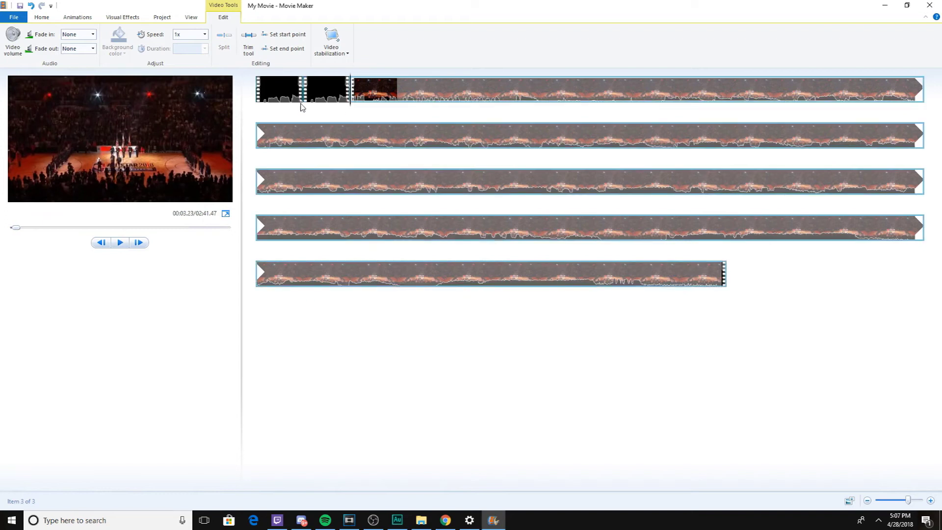
# Undo the last black-piece change and split the video at 00:01.23
pyautogui.click(283, 91)
pyautogui.hotkey('ctrl', 'z')
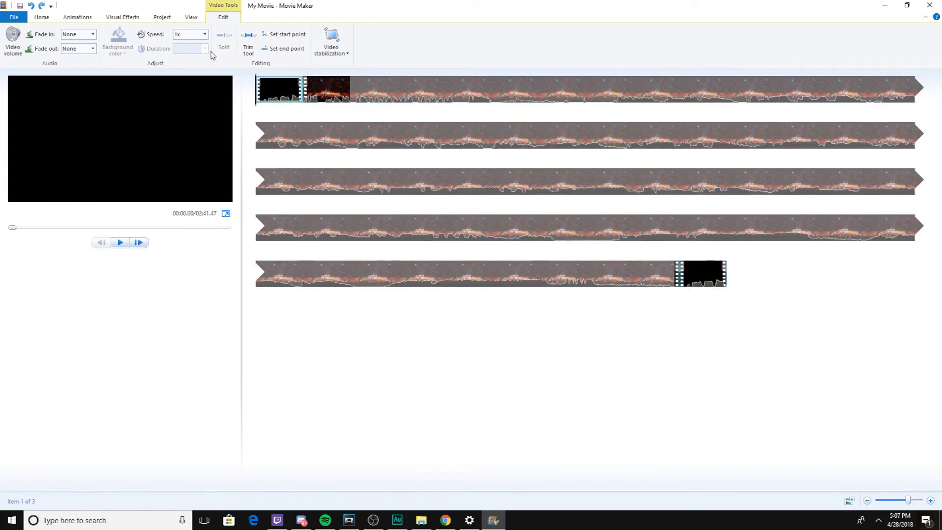
pyautogui.moveTo(256, 95); pyautogui.dragTo(292, 99)
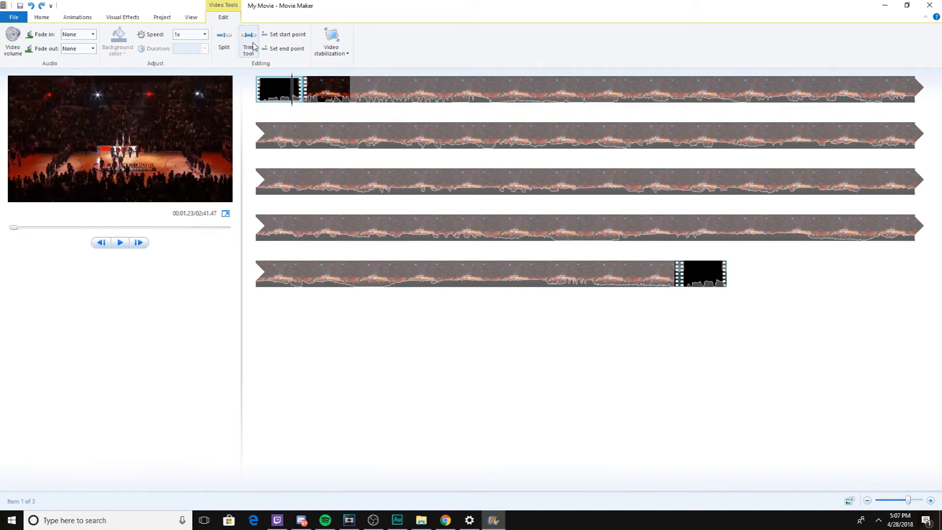
pyautogui.click(224, 39)
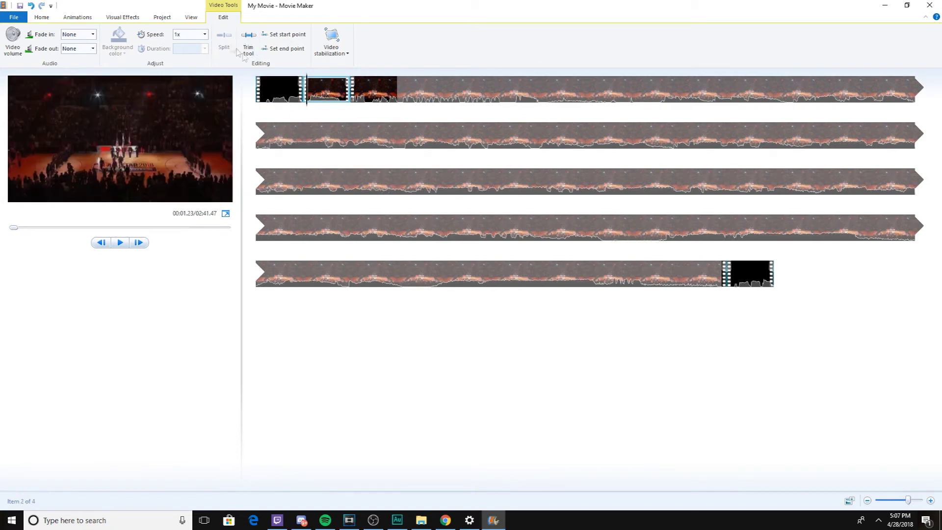
# Remove the extra black piece at the end and move the new short piece to the start
pyautogui.rightClick(751, 272)
pyautogui.click(773, 309)
pyautogui.moveTo(319, 91)
pyautogui.mouseDown()
pyautogui.moveTo(311, 114)
pyautogui.moveTo(277, 98)
pyautogui.mouseUp()
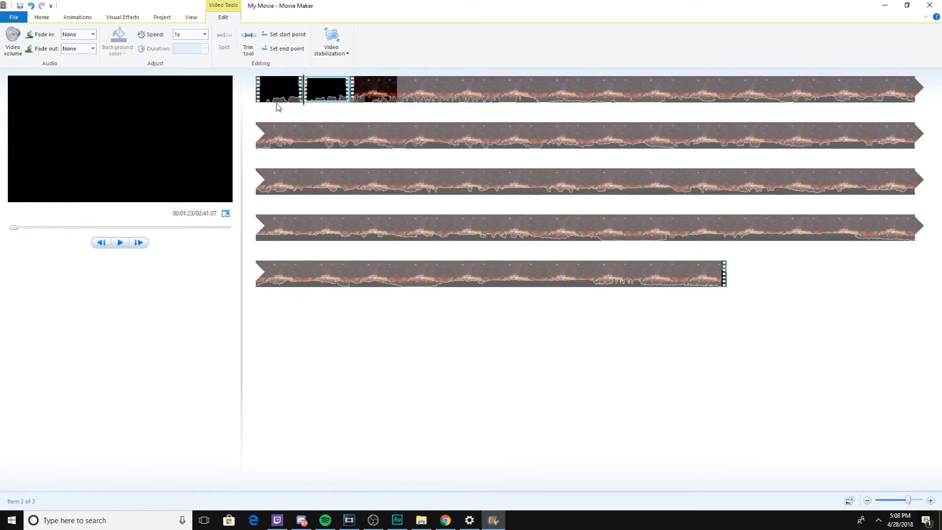
pyautogui.press('space')
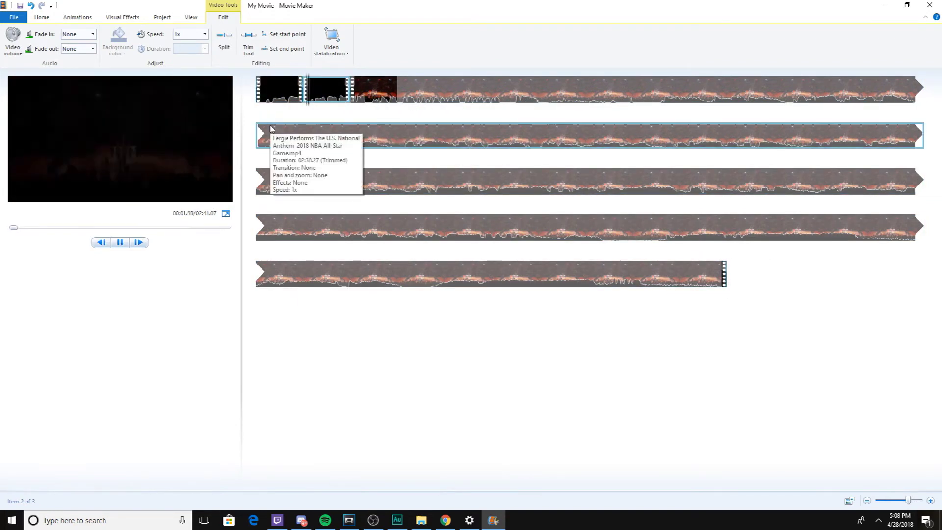
pyautogui.press('space')
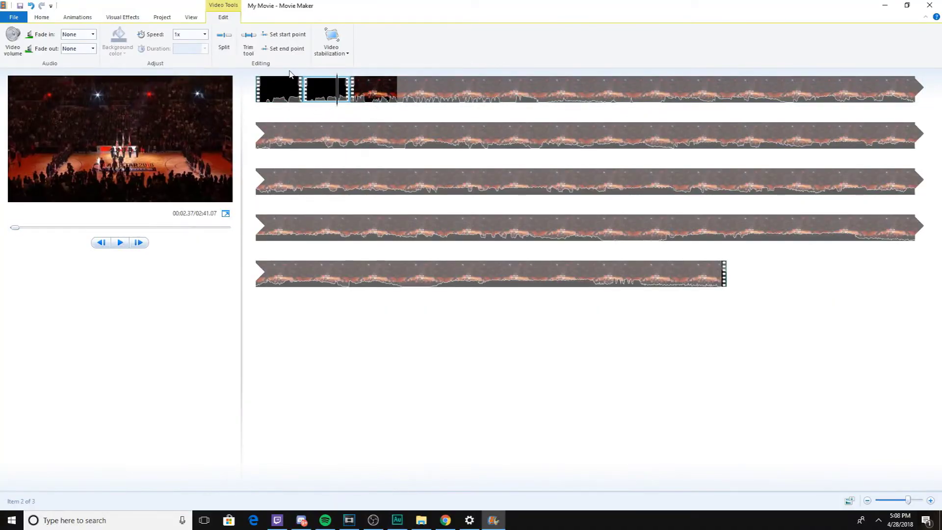
# Set the anthem clip's start point, delete the black opener, and split the anthem clip
pyautogui.click(295, 36)
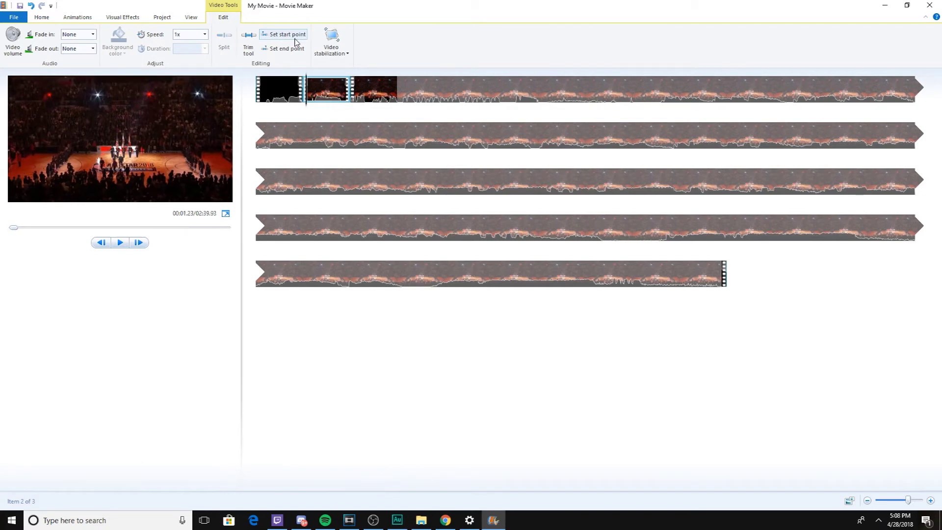
pyautogui.click(273, 89)
pyautogui.press('Delete')
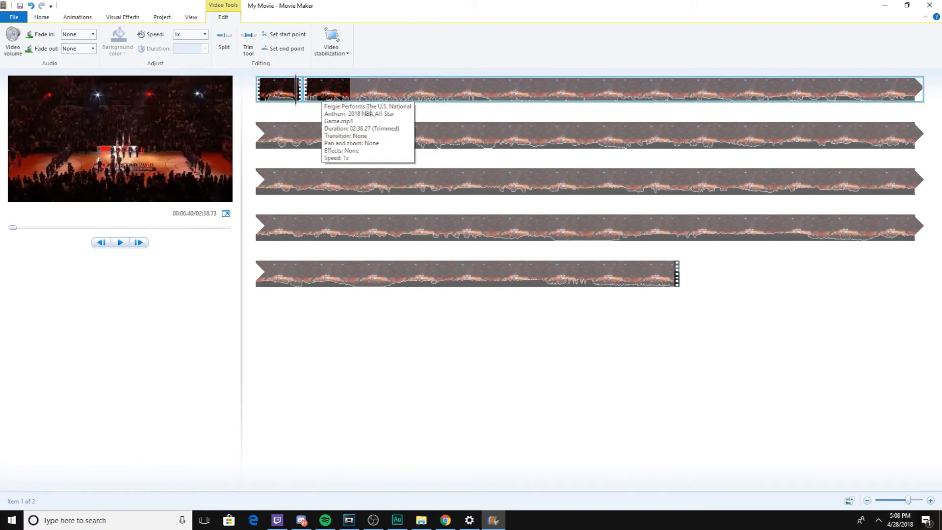
pyautogui.press('m')
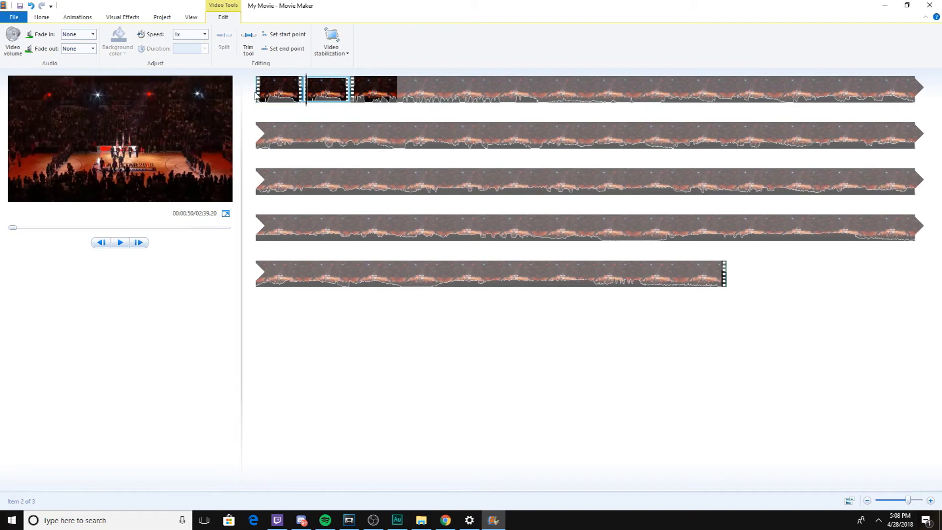
pyautogui.click(255, 95)
pyautogui.press('space')
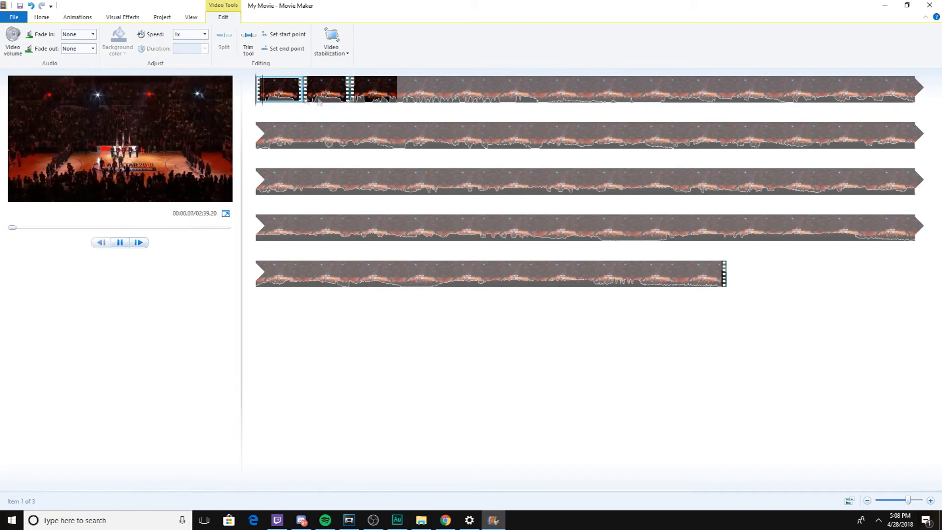
pyautogui.press('space')
# Split the first piece again, trim the second piece's start, and delete the short pieces
pyautogui.click(282, 98)
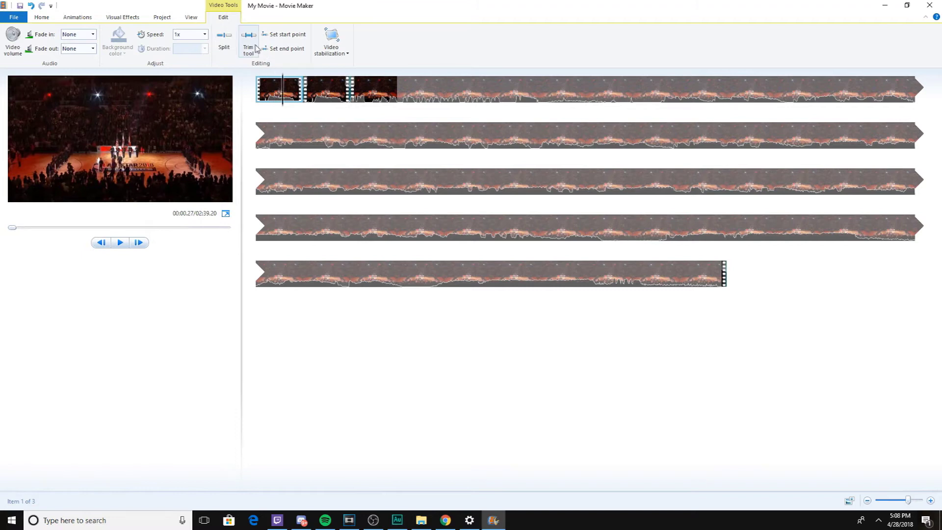
pyautogui.click(222, 38)
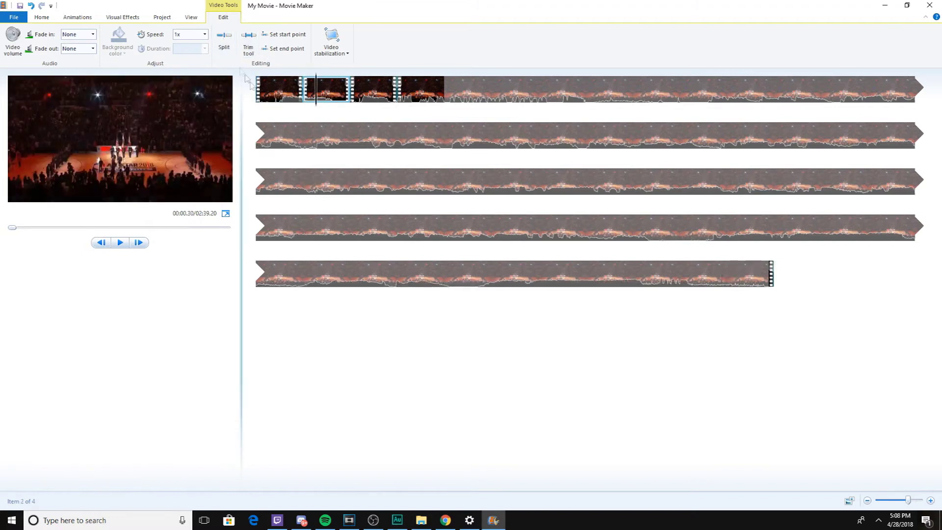
pyautogui.click(284, 34)
pyautogui.click(310, 98)
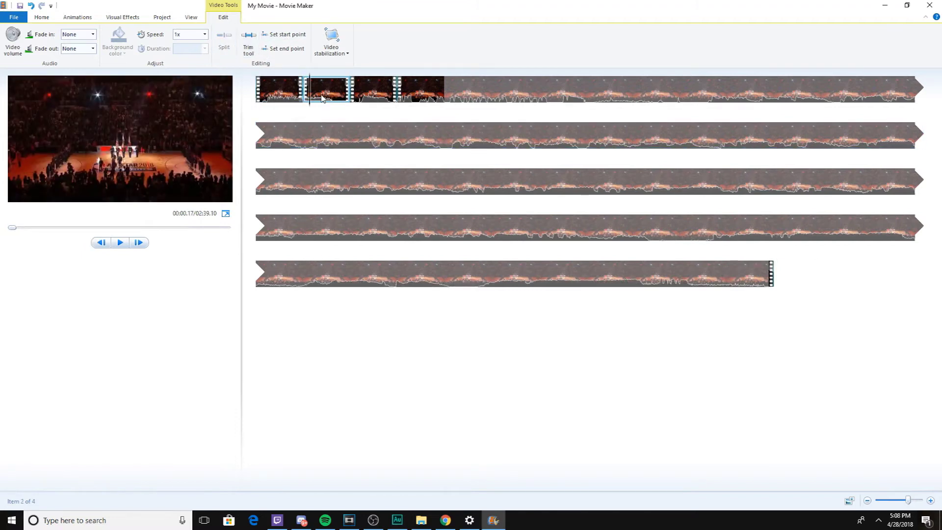
pyautogui.press('Delete')
pyautogui.press('Delete')
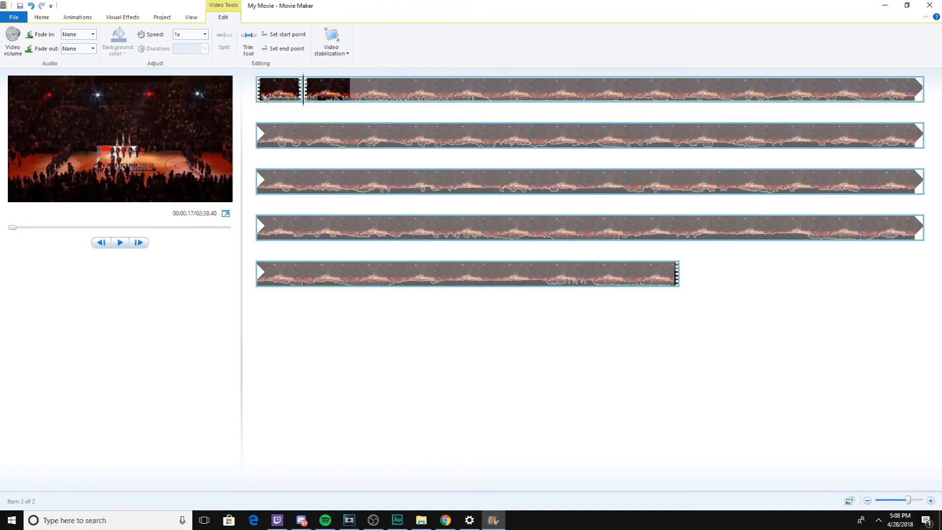
# Undo the deletion to restore a short piece, then review the three pieces
pyautogui.click(295, 96)
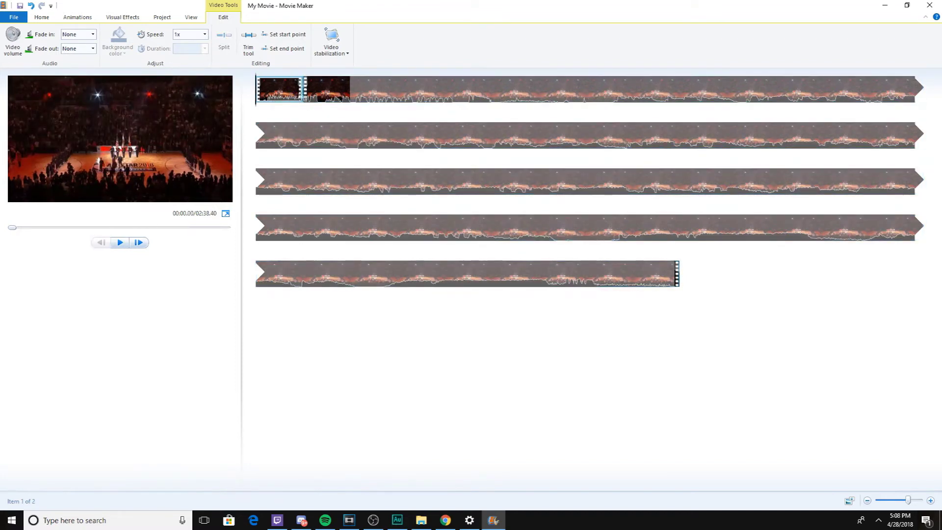
pyautogui.hotkey('ctrl', 'z')
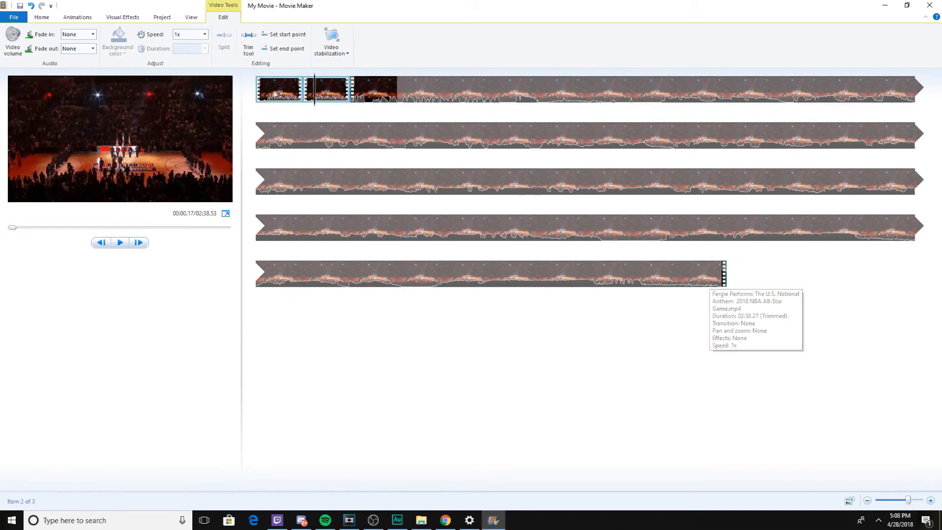
pyautogui.press('Right')
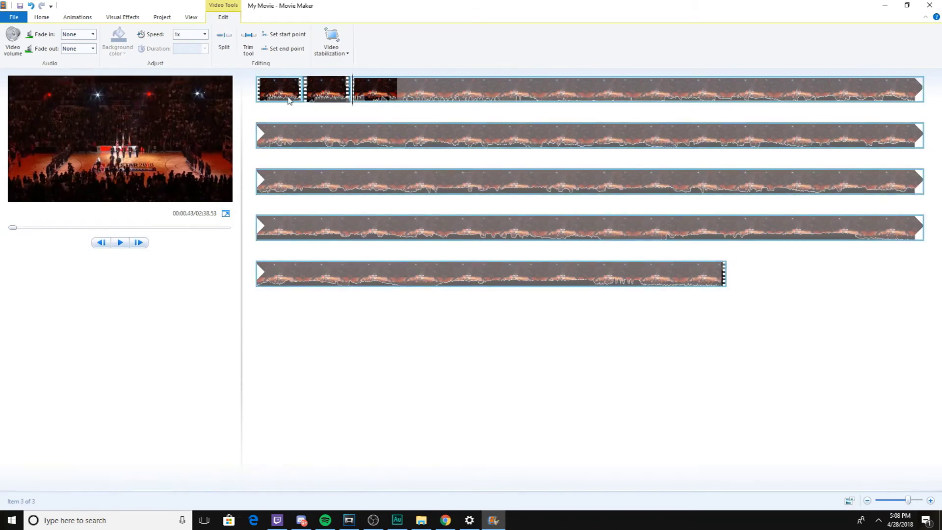
pyautogui.click(314, 98)
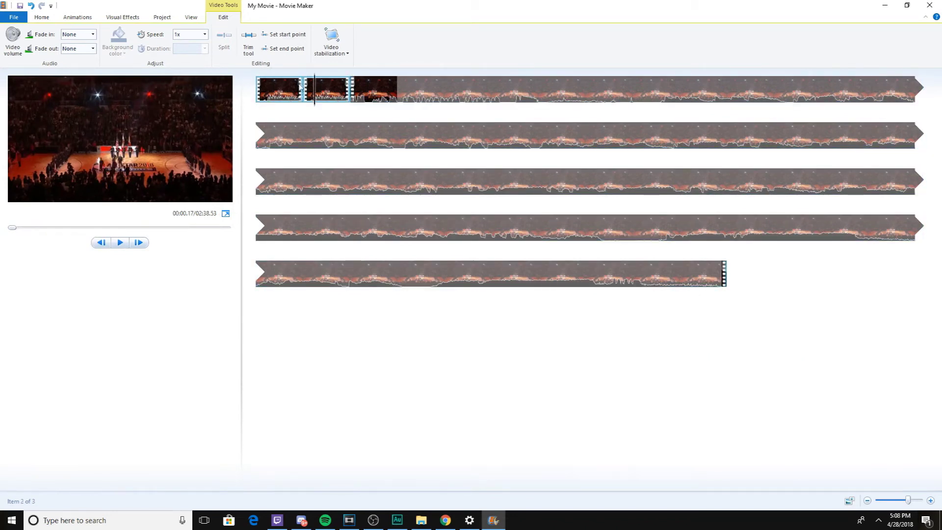
pyautogui.click(298, 88)
pyautogui.click(137, 18)
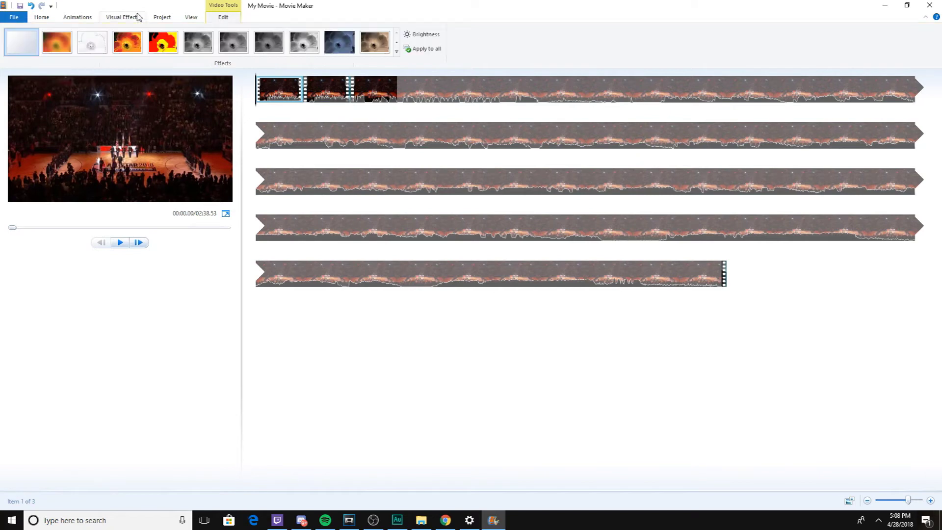
# Apply a fade-style effect from Motions and Fades to the first anthem piece
pyautogui.click(158, 31)
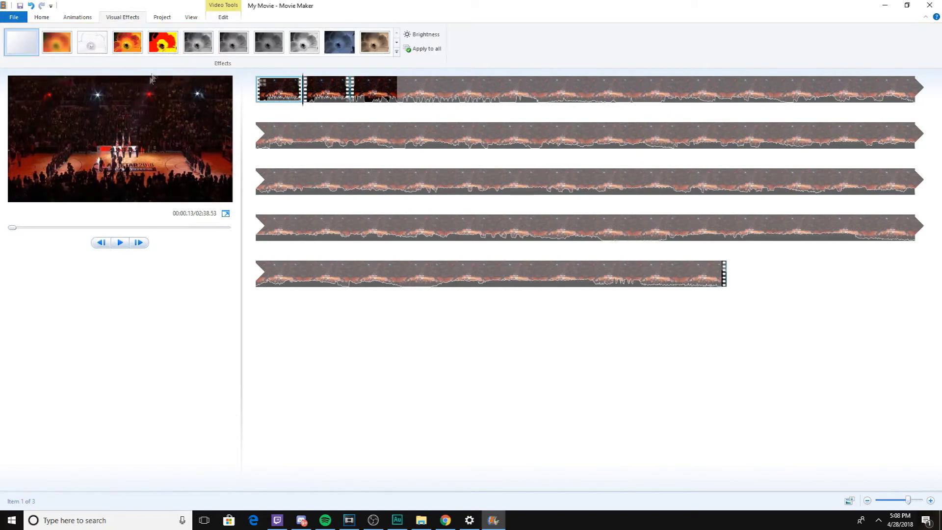
pyautogui.click(397, 51)
pyautogui.scroll(-4, 164, 74)
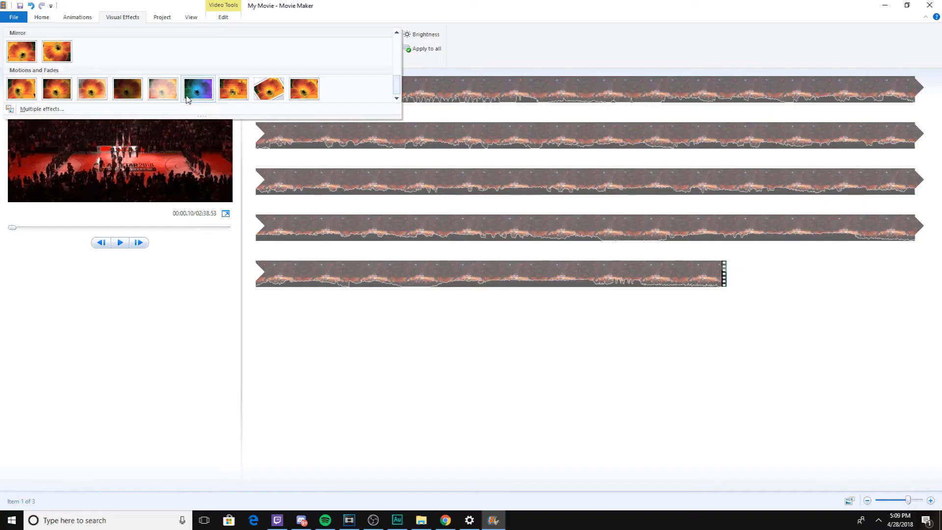
pyautogui.click(183, 82)
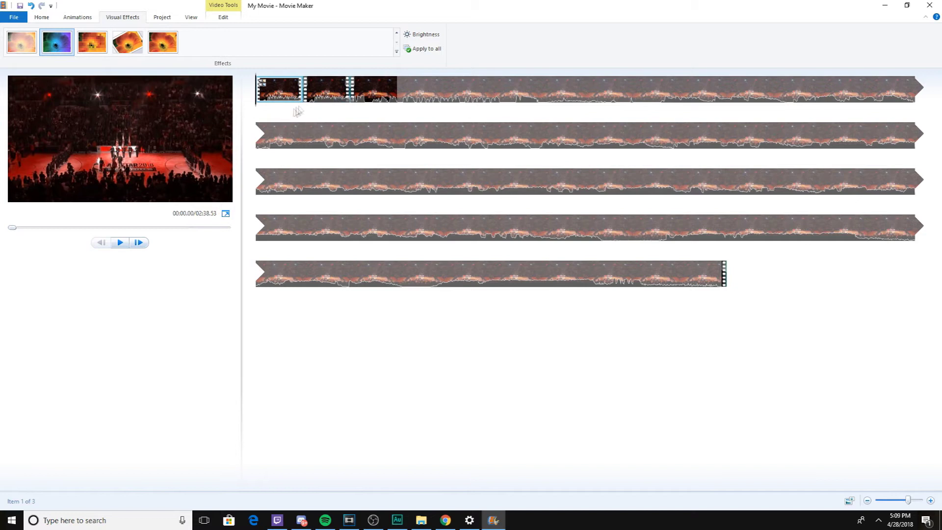
# Give the second piece a white sketch-like artistic effect and check each piece
pyautogui.click(314, 90)
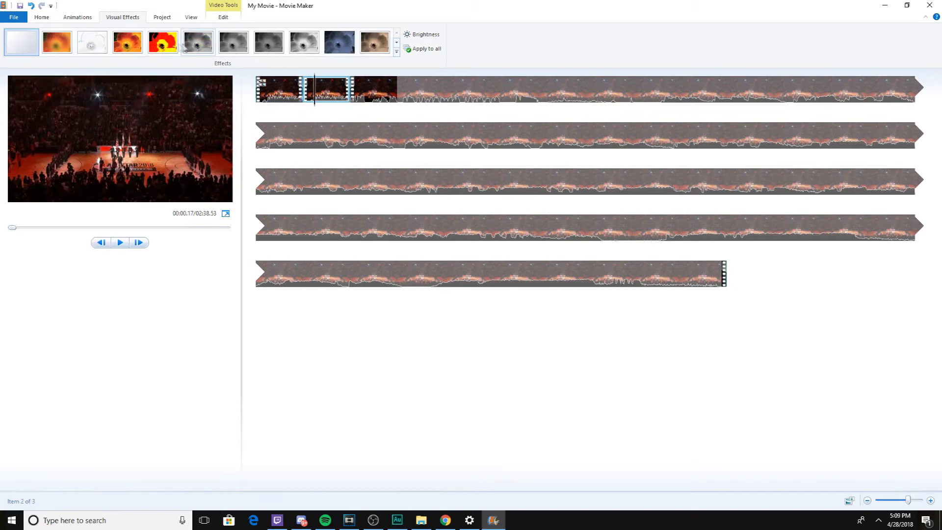
pyautogui.click(134, 47)
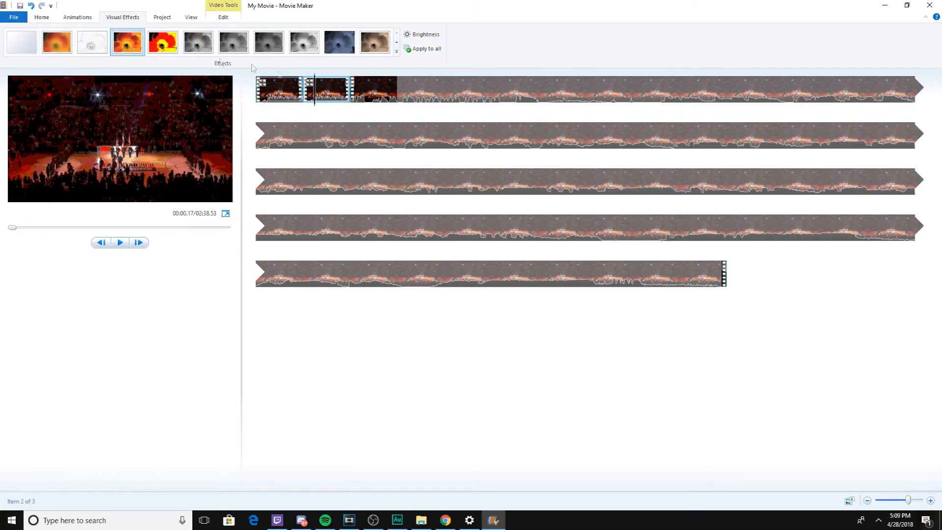
pyautogui.click(270, 91)
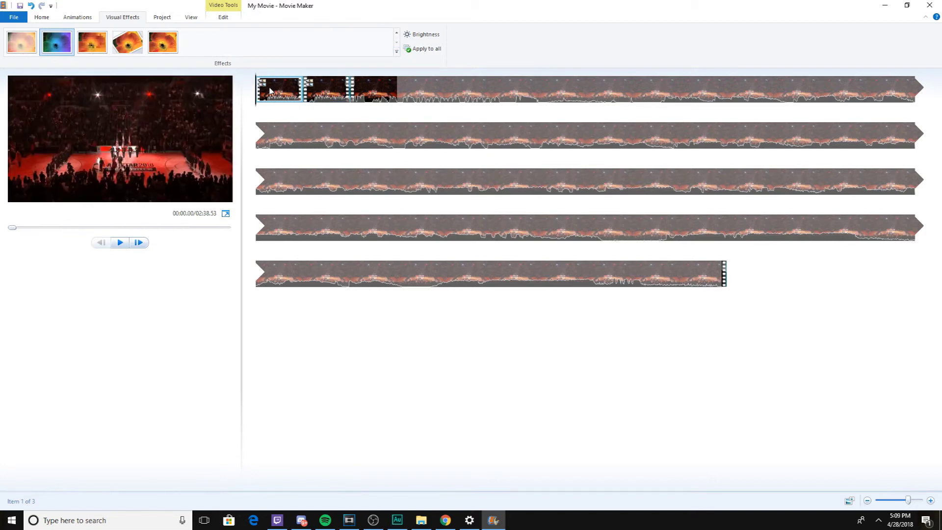
pyautogui.click(354, 91)
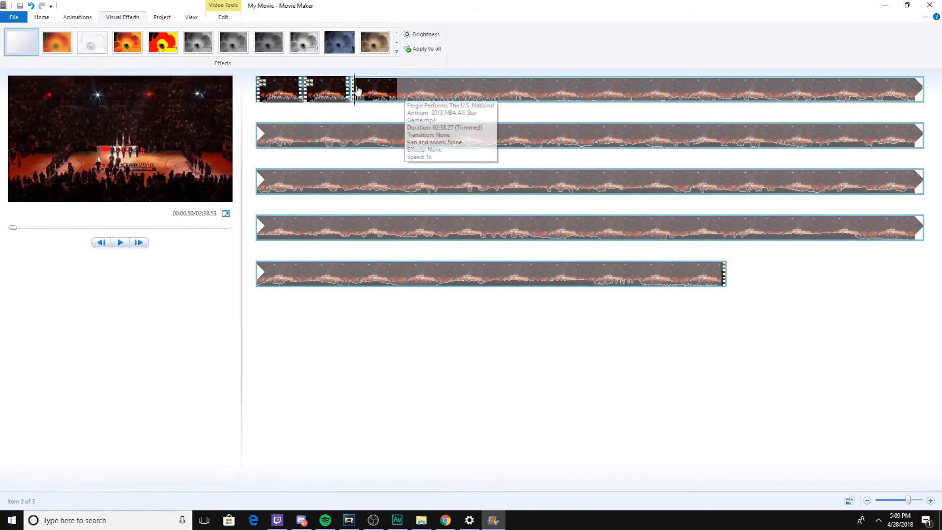
pyautogui.click(314, 91)
pyautogui.click(77, 17)
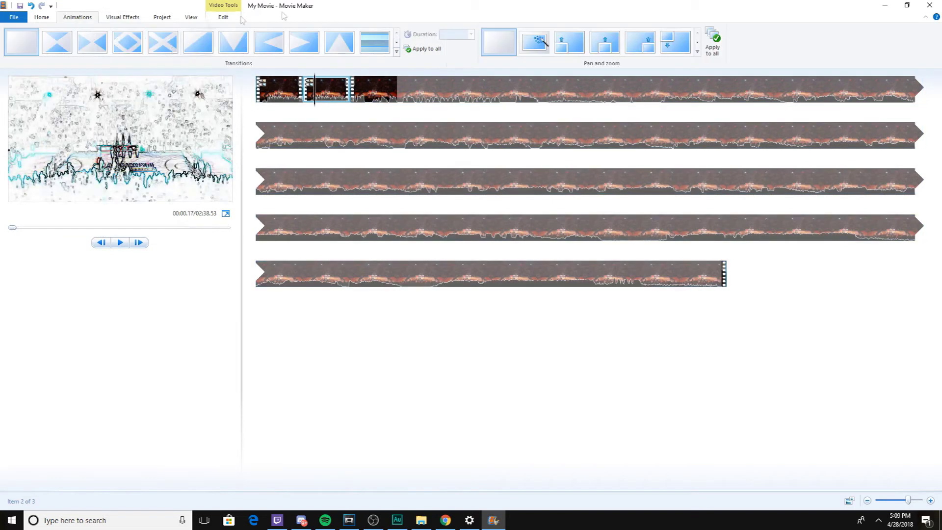
# Give the second piece a 1.50-second box transition from Patterns and Shapes
pyautogui.click(397, 51)
pyautogui.scroll(-3, 344, 71)
pyautogui.scroll(-5, 332, 74)
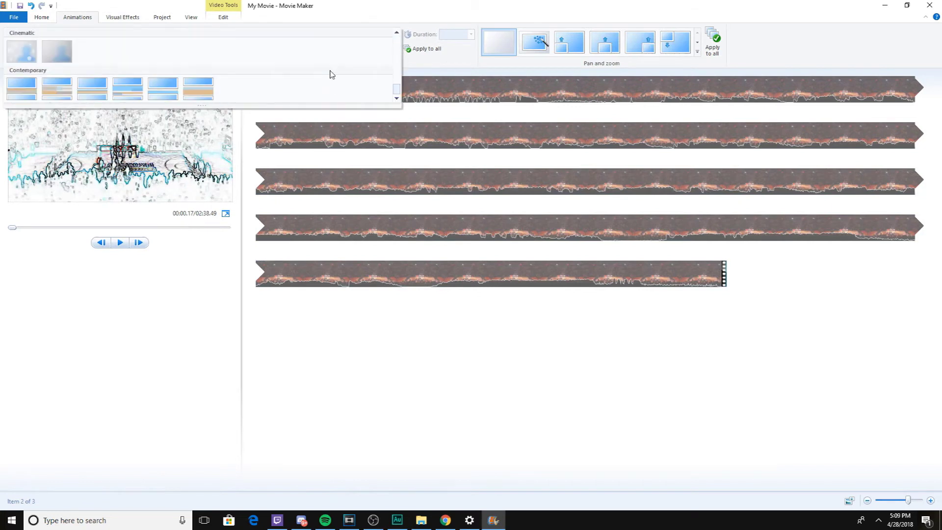
pyautogui.scroll(3, 365, 73)
pyautogui.scroll(3, 319, 59)
pyautogui.scroll(2, 273, 47)
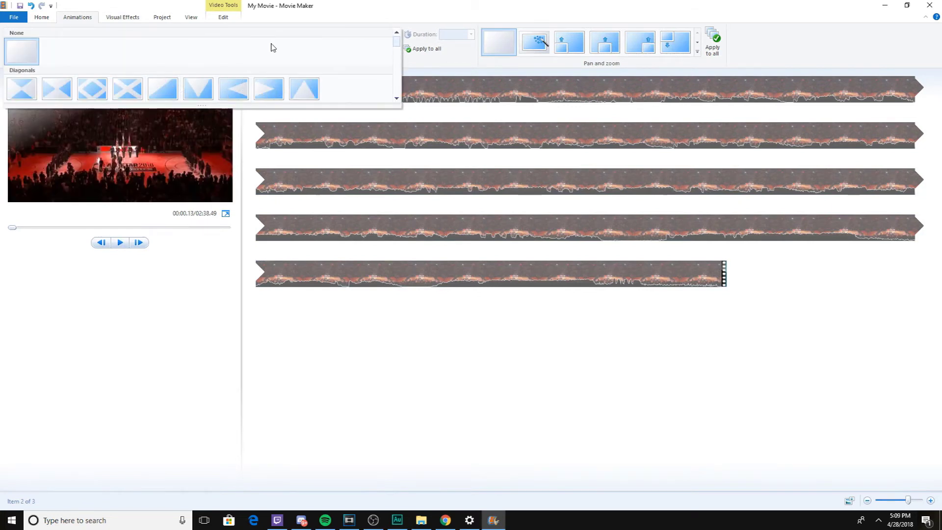
pyautogui.scroll(-2, 273, 47)
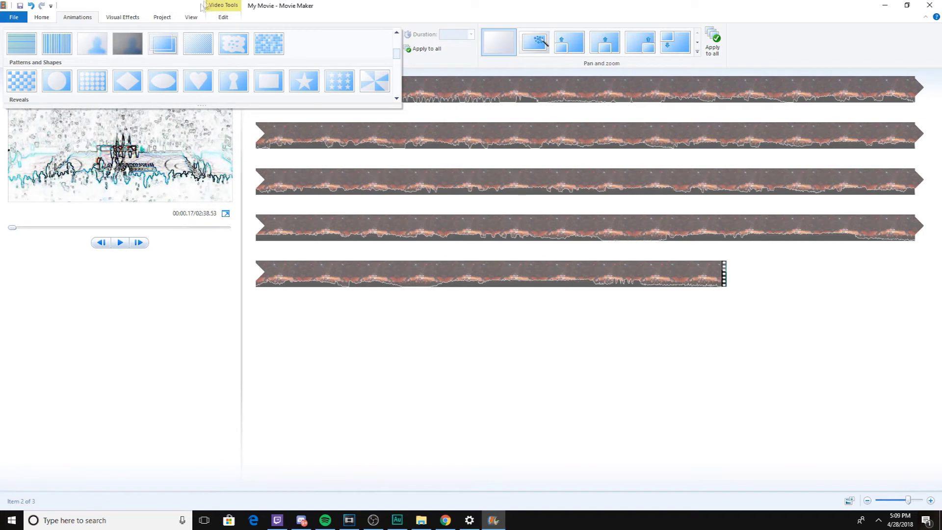
pyautogui.click(162, 44)
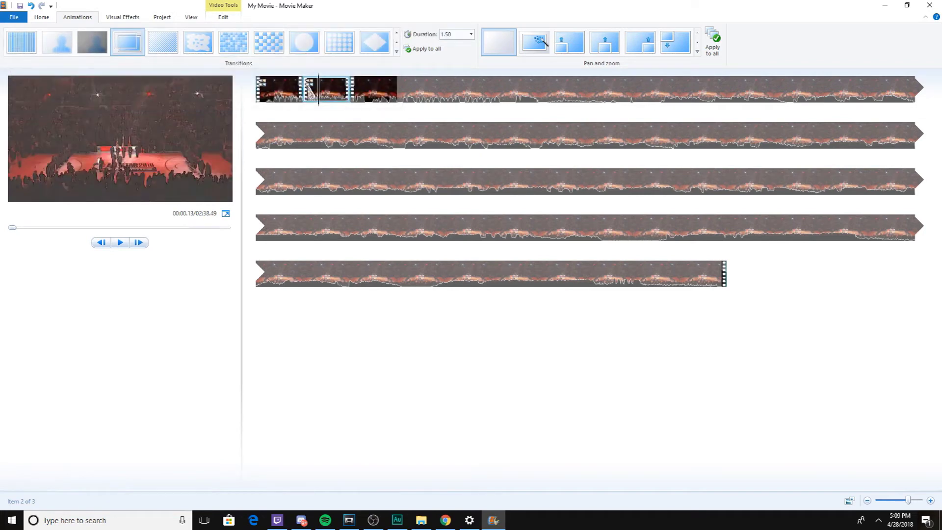
# Play the preview from the first piece, stopping on the third piece
pyautogui.press('Right')
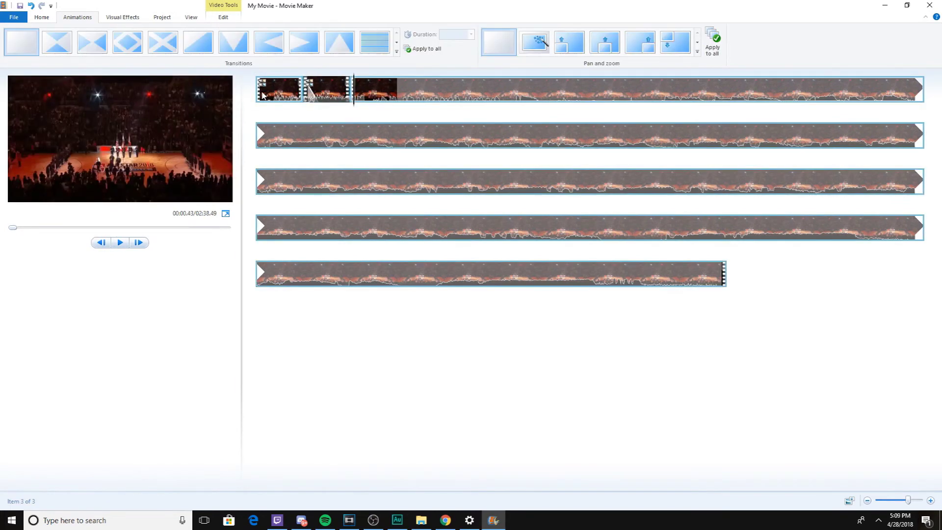
pyautogui.click(262, 90)
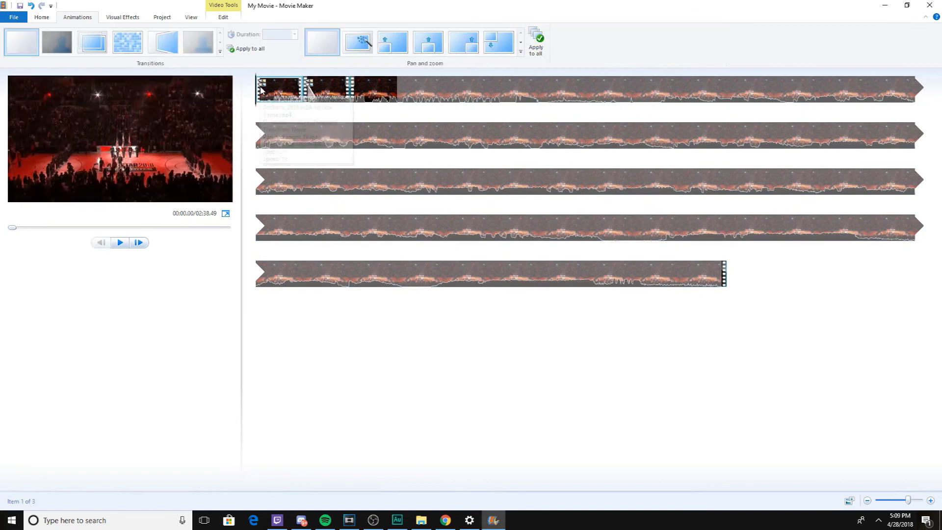
pyautogui.press('space')
pyautogui.click(352, 86)
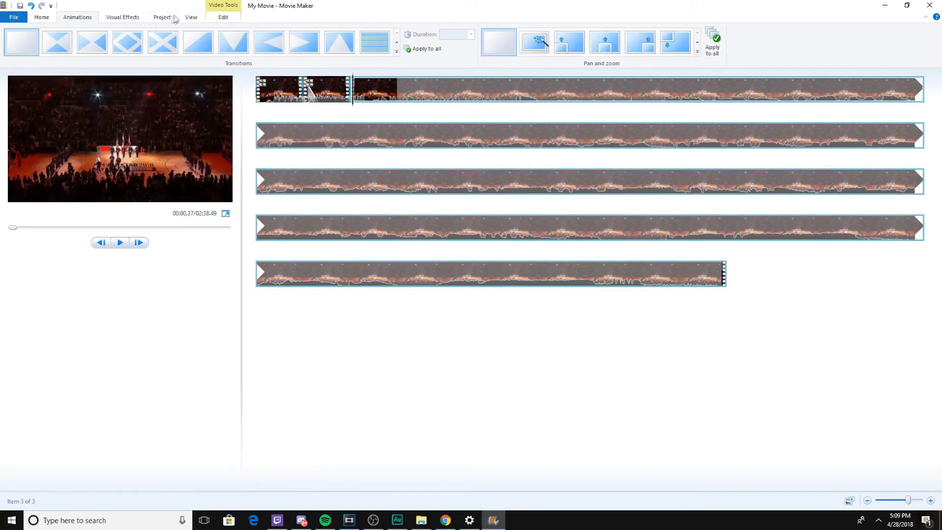
# Remove one opening snippet, then split the first clip and set its end point at the playhead
pyautogui.click(133, 17)
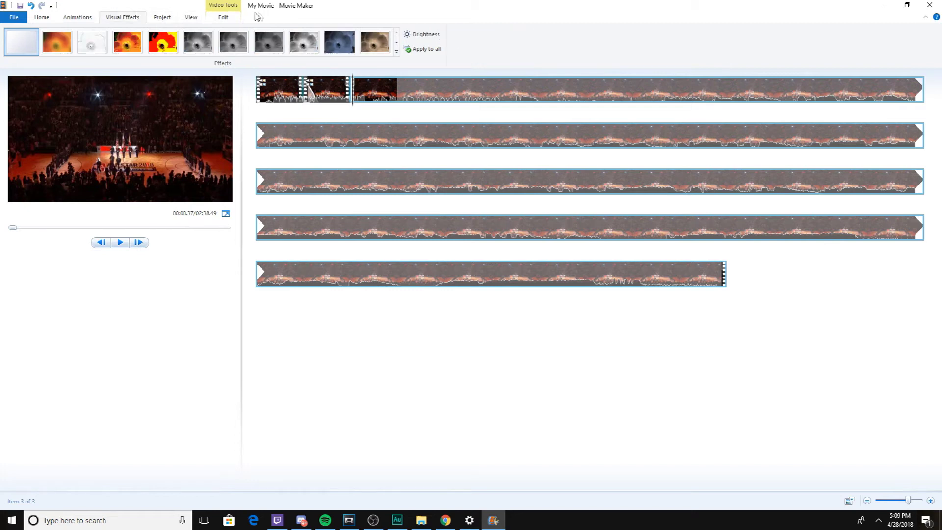
pyautogui.click(301, 94)
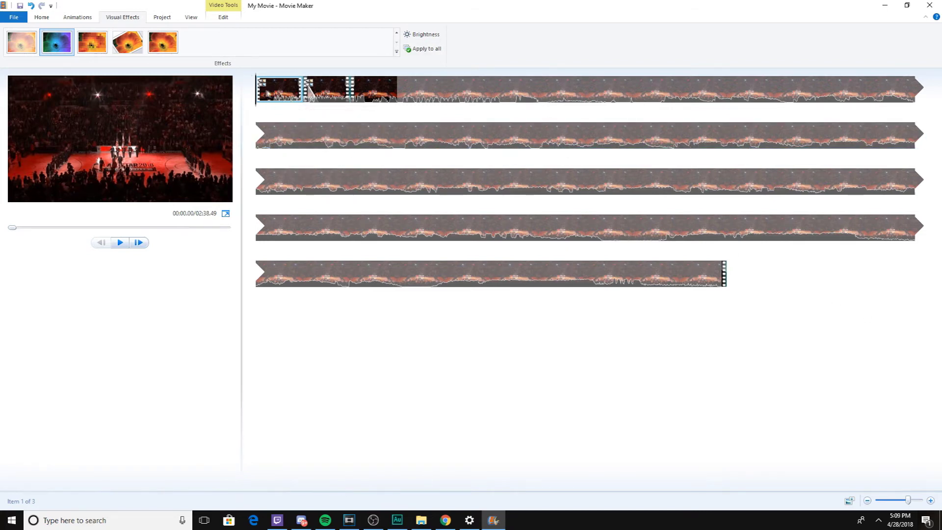
pyautogui.hotkey('ctrl', 'z')
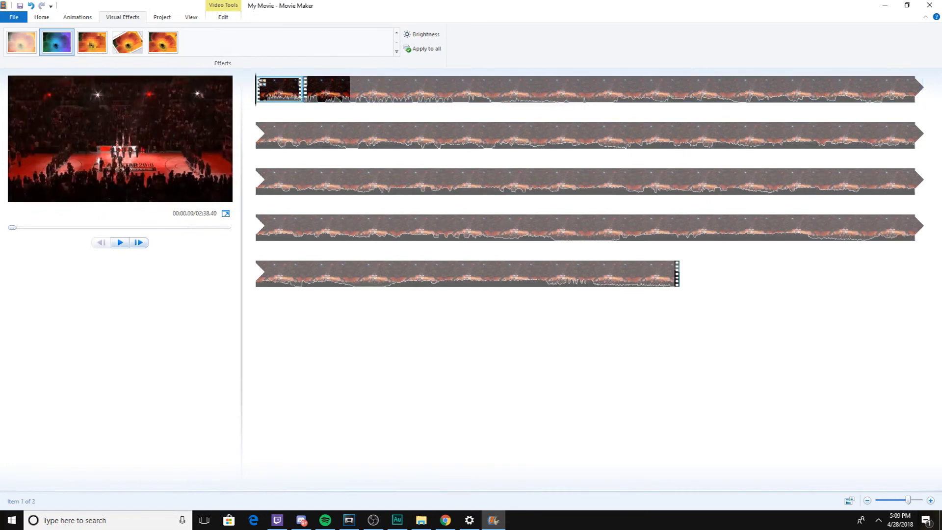
pyautogui.click(279, 90)
pyautogui.click(221, 18)
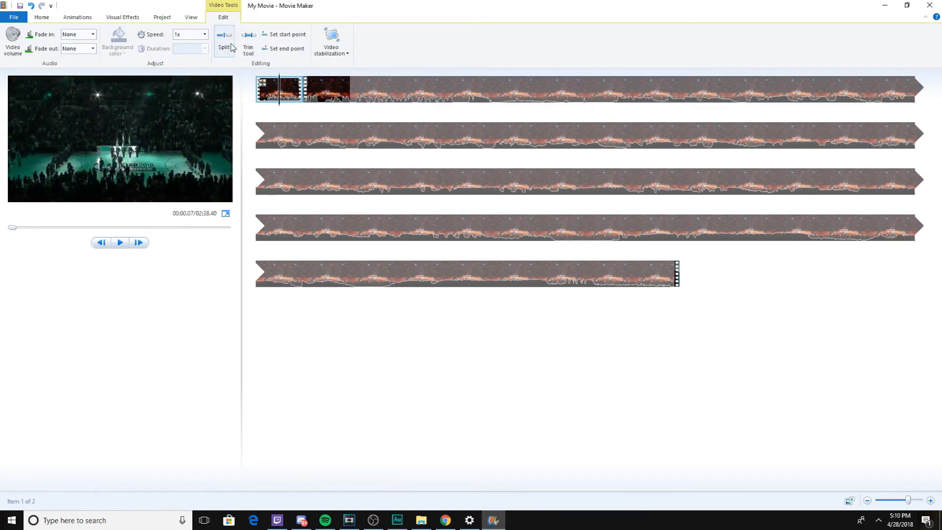
pyautogui.click(285, 35)
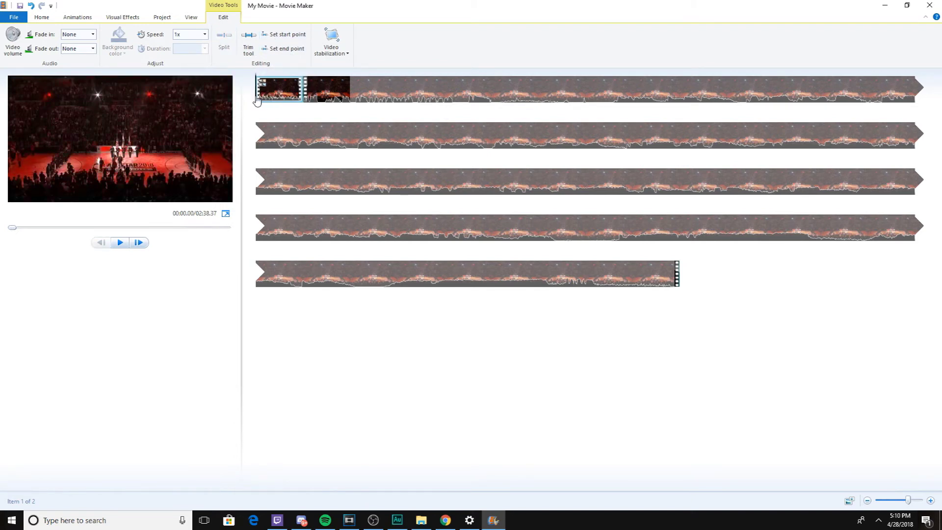
pyautogui.click(285, 48)
# Paste the trimmed snippet repeatedly after itself and delete the stray copy at the end
pyautogui.hotkey('ctrl', 'v')
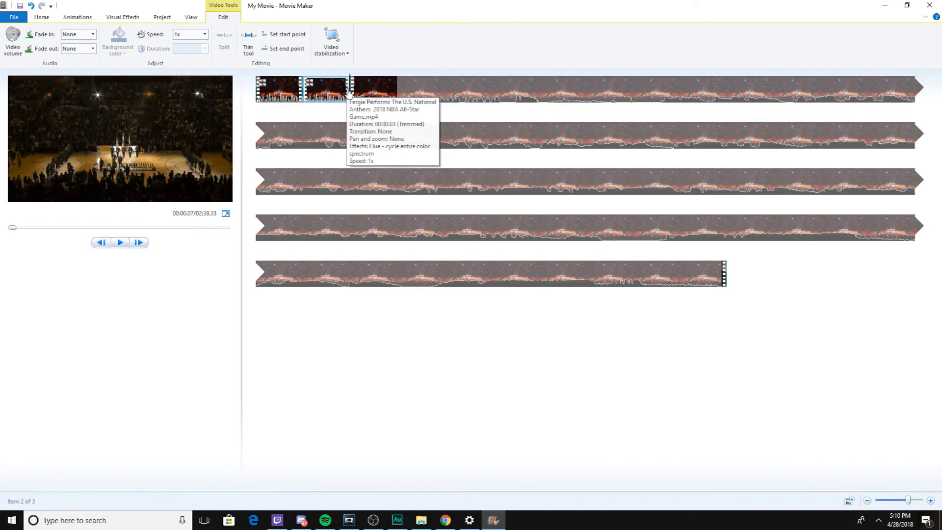
pyautogui.hotkey('ctrl', 'v')
pyautogui.hotkey('ctrl', 'v')
pyautogui.hotkey('ctrl', 'v')
pyautogui.click(549, 323)
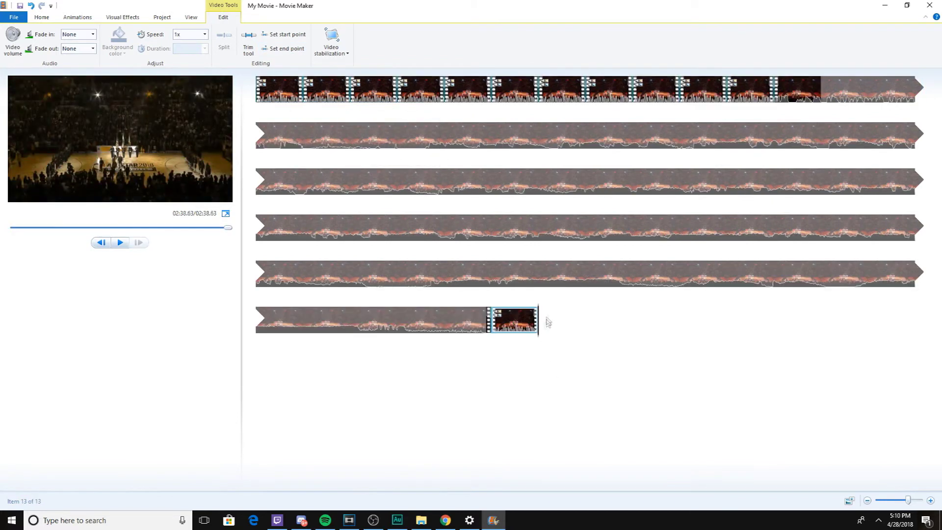
pyautogui.press('Delete')
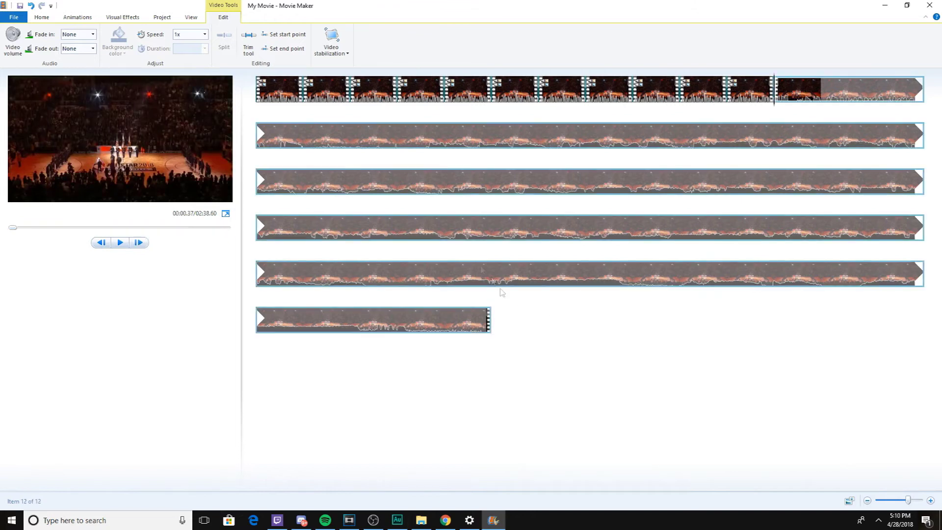
# Play back the repeated snippets, then select all clips and the long final clip
pyautogui.press('space')
pyautogui.click(259, 93)
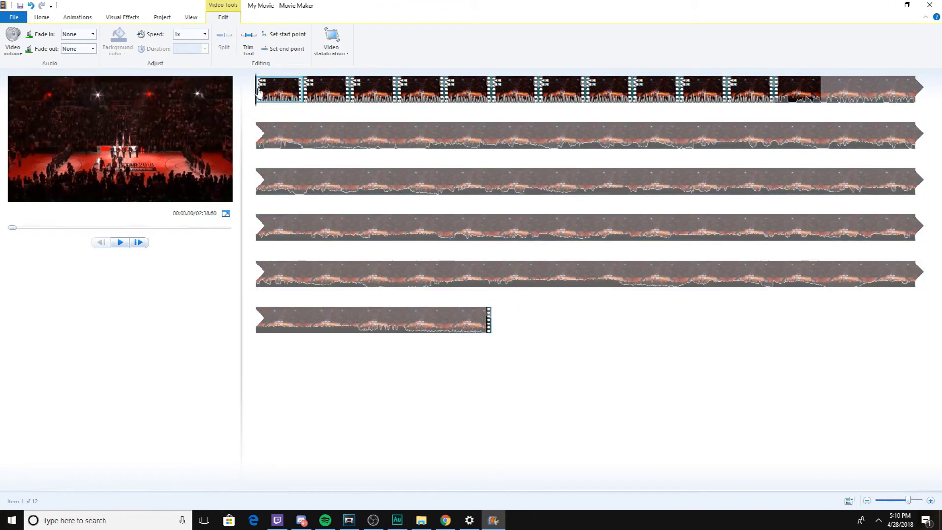
pyautogui.hotkey('ctrl', 'a')
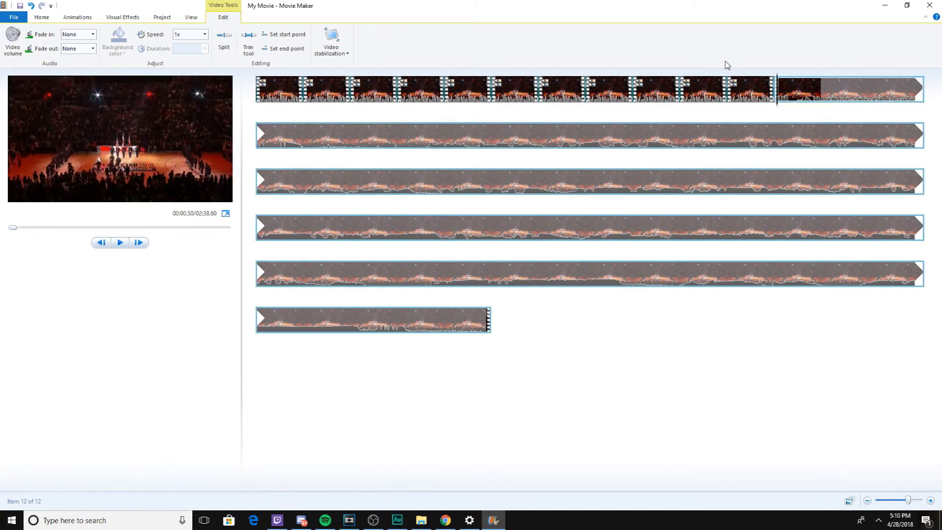
pyautogui.click(283, 101)
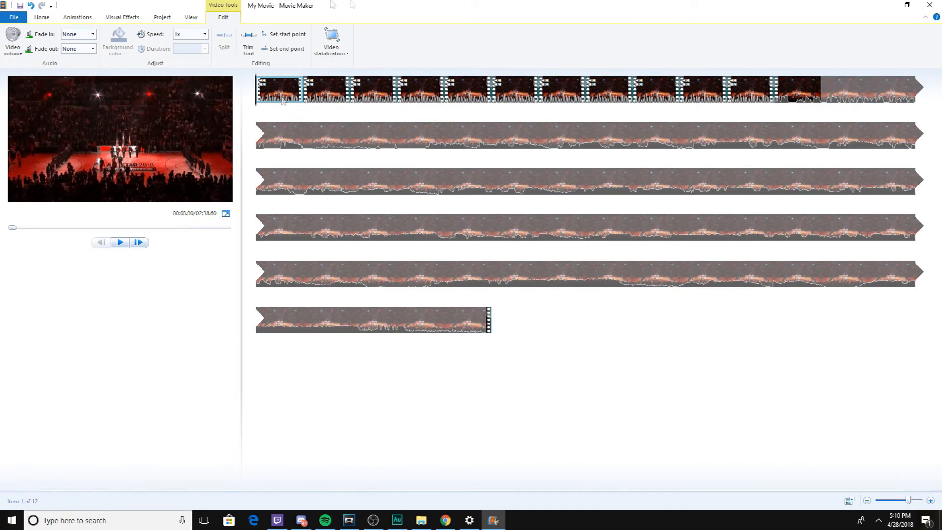
pyautogui.hotkey('ctrl', 'a')
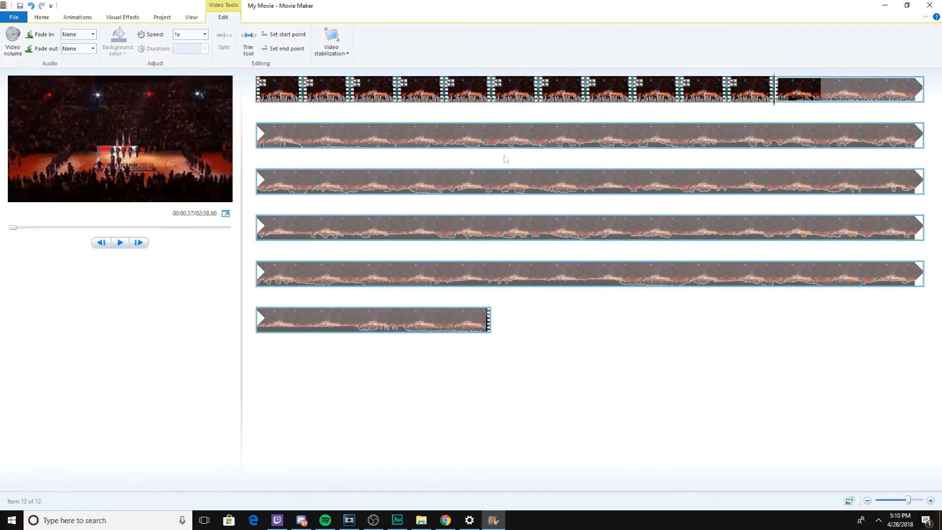
pyautogui.moveTo(842, 92); pyautogui.dragTo(868, 153)
# Delete the long final clip, then delete all eleven remaining snippets
pyautogui.press('Delete')
pyautogui.click(716, 93)
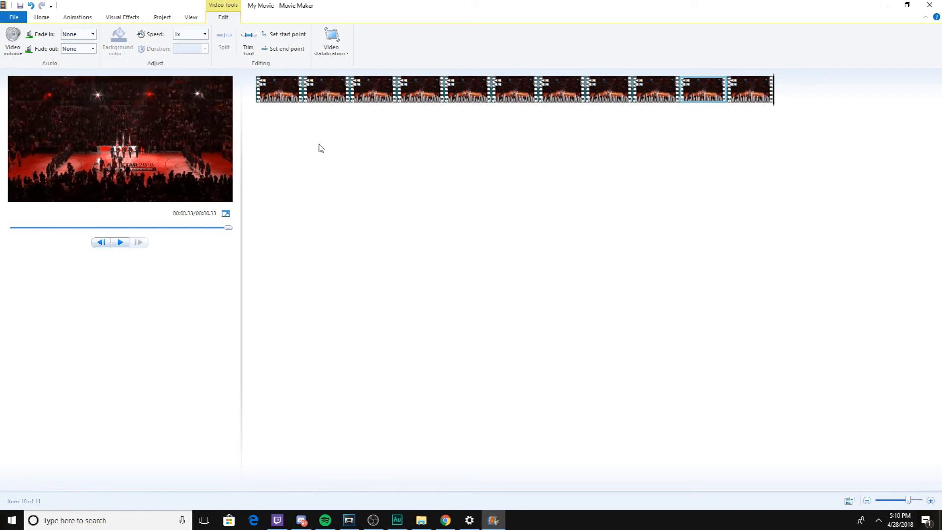
pyautogui.hotkey('ctrl', 'a')
pyautogui.press('Delete')
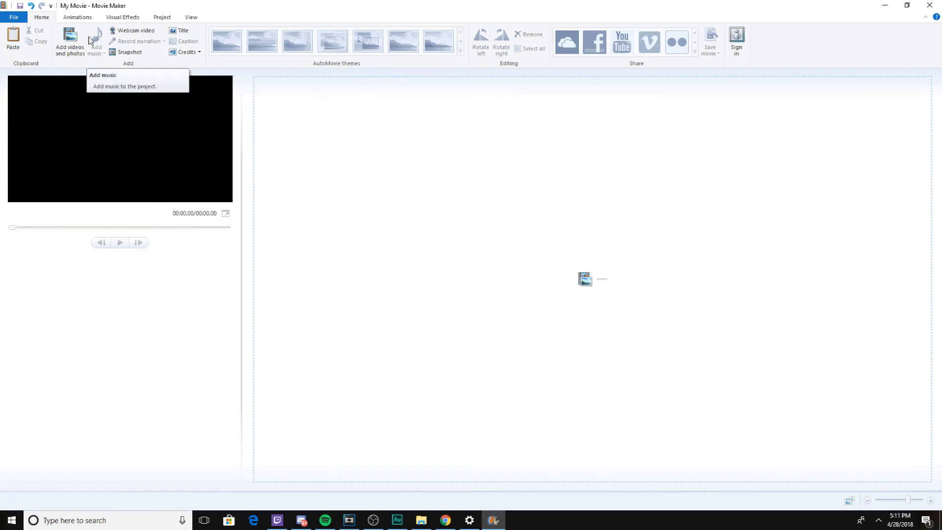
# Add Capture.PNG from the Pictures folder as a 7-second photo clip
pyautogui.click(70, 39)
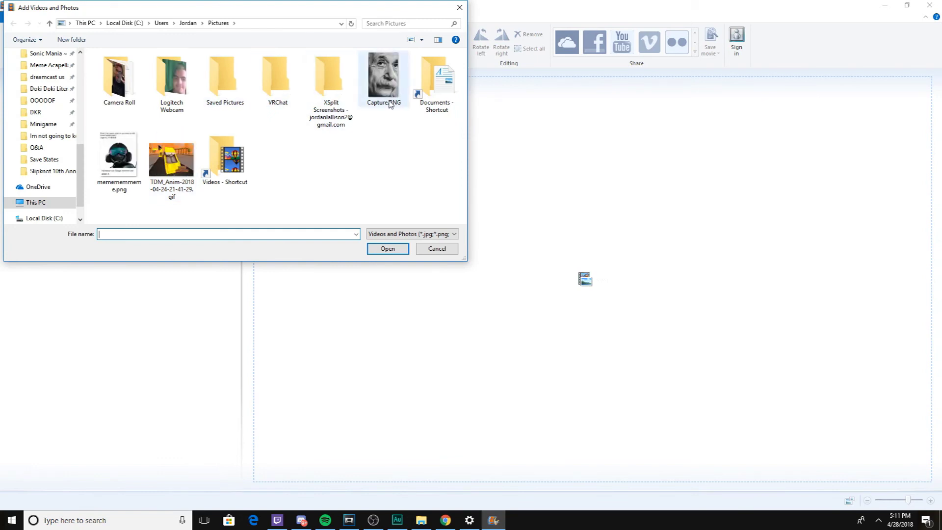
pyautogui.moveTo(384, 77)
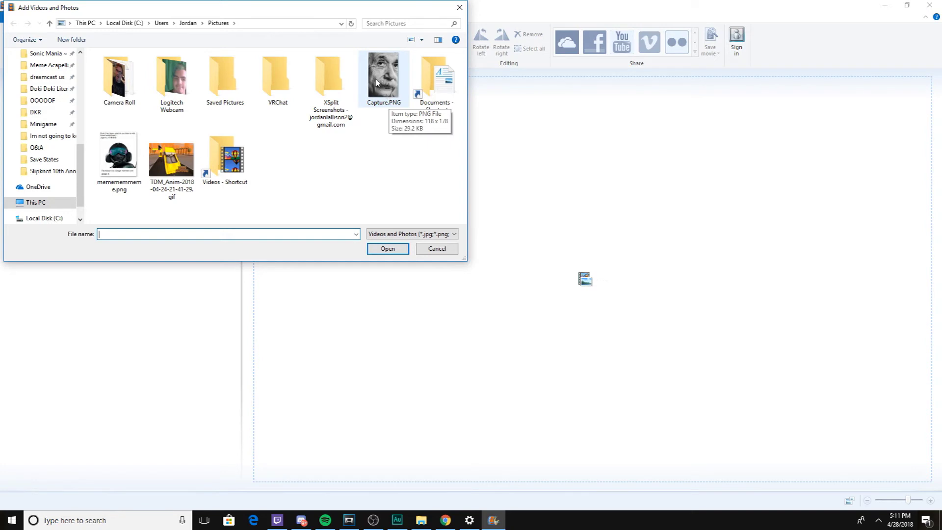
pyautogui.doubleClick(378, 79)
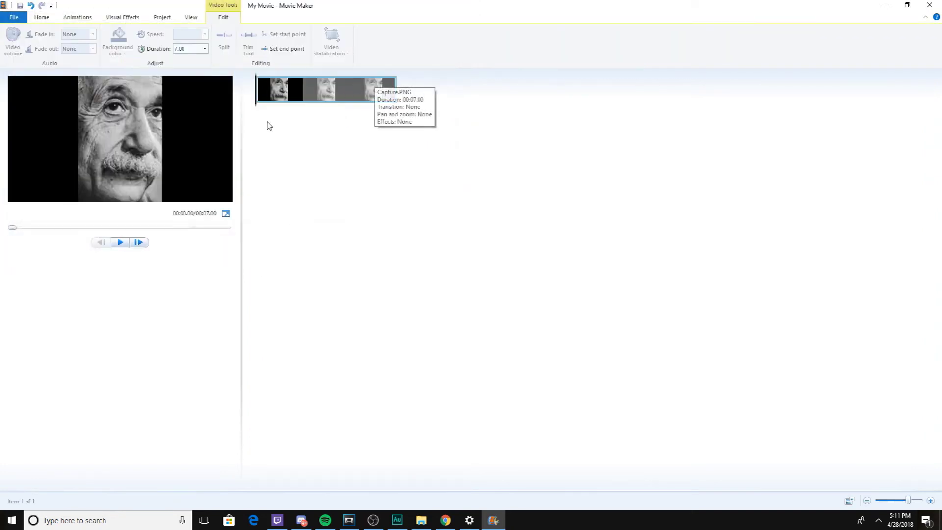
pyautogui.click(141, 17)
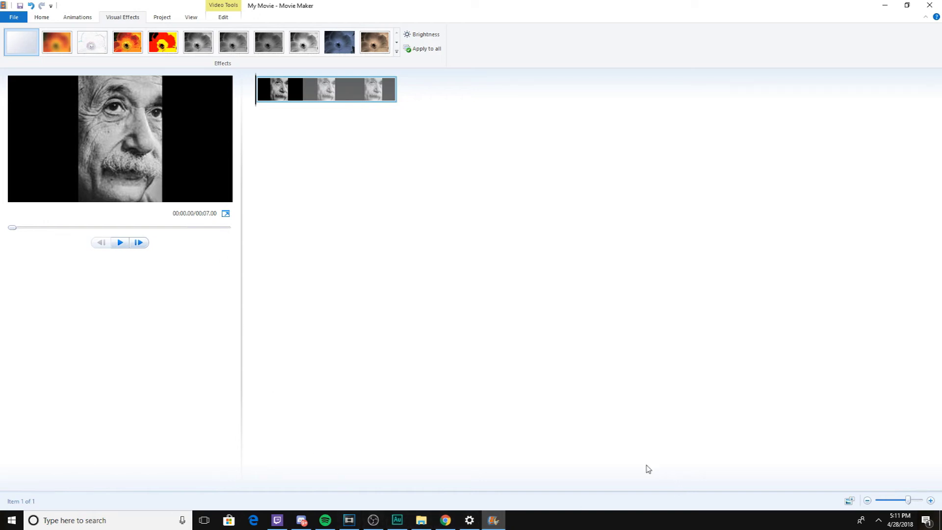
pyautogui.click(162, 20)
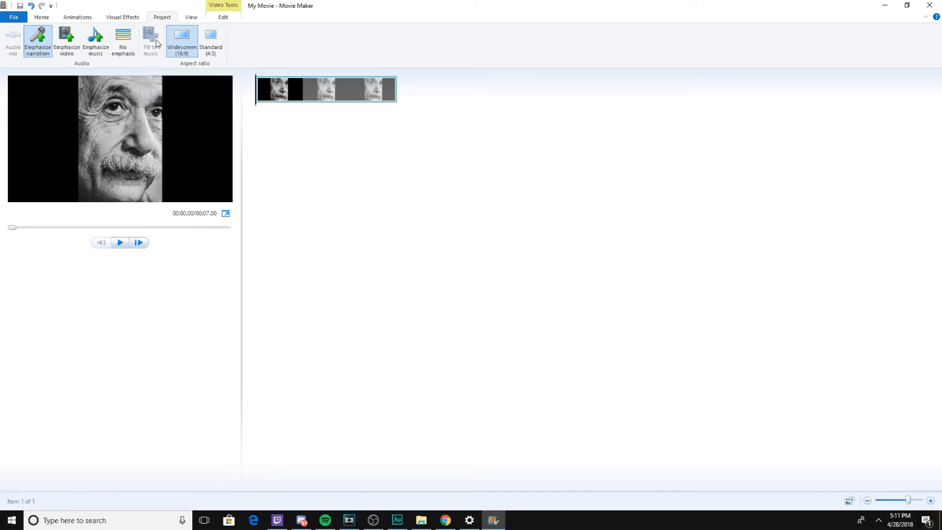
pyautogui.click(55, 17)
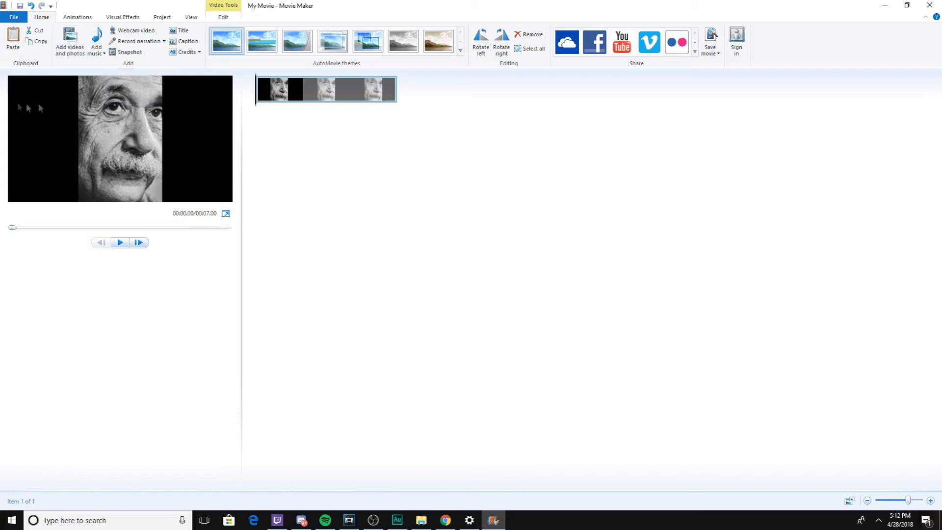
# Record a short narration, save it to the Desktop, and preview it with the photo
pyautogui.click(139, 41)
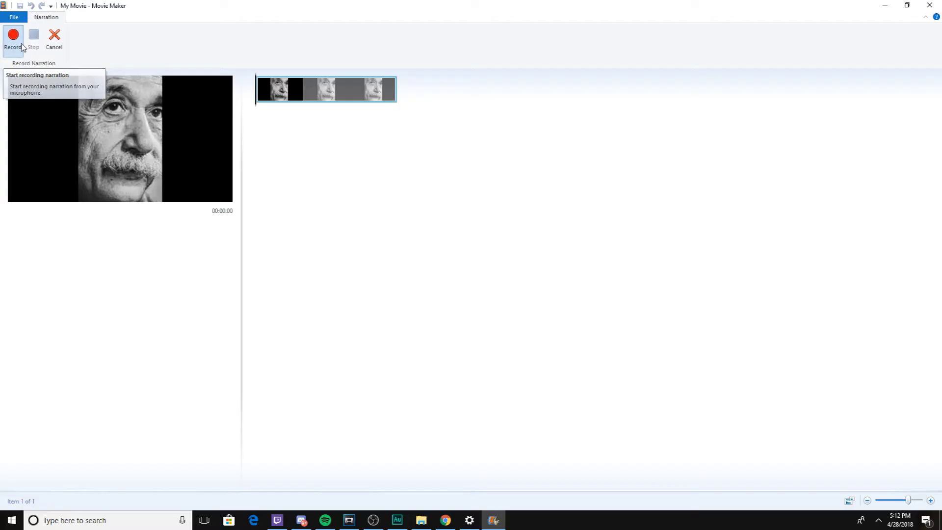
pyautogui.click(22, 48)
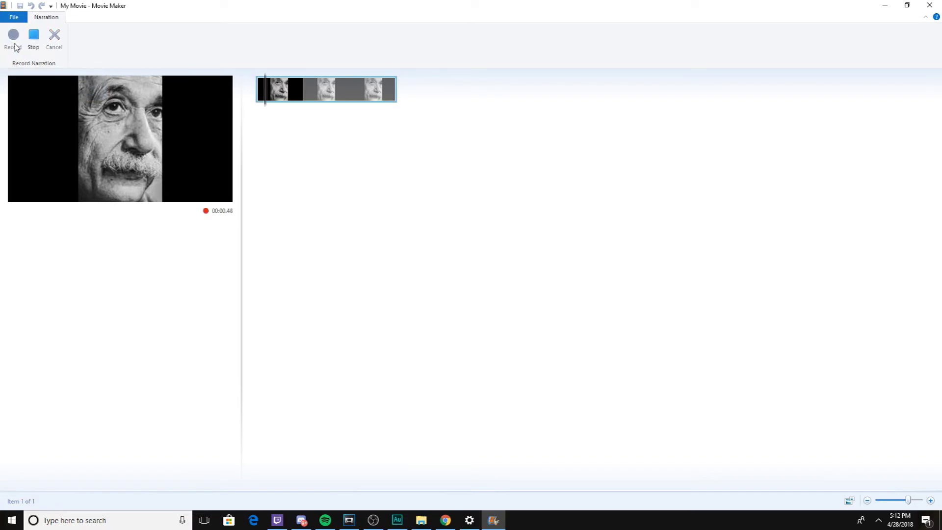
pyautogui.click(33, 38)
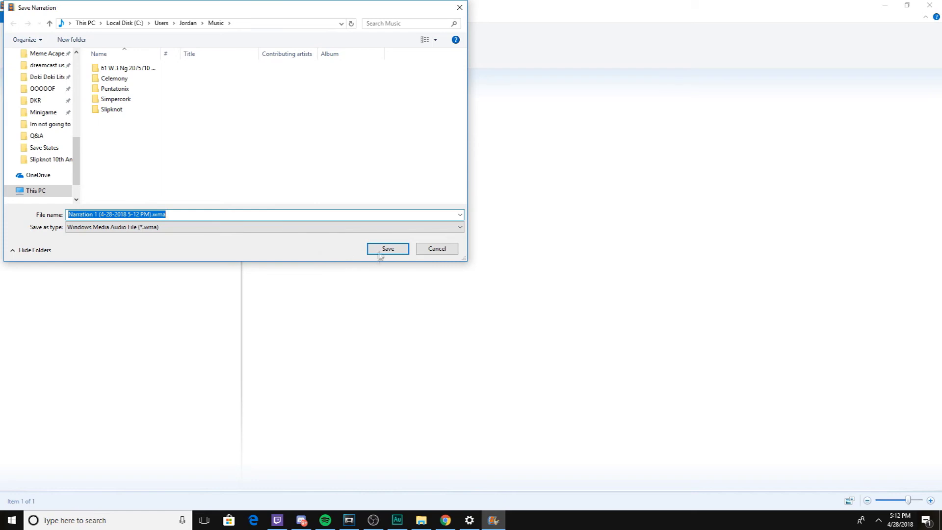
pyautogui.scroll(5, 63, 130)
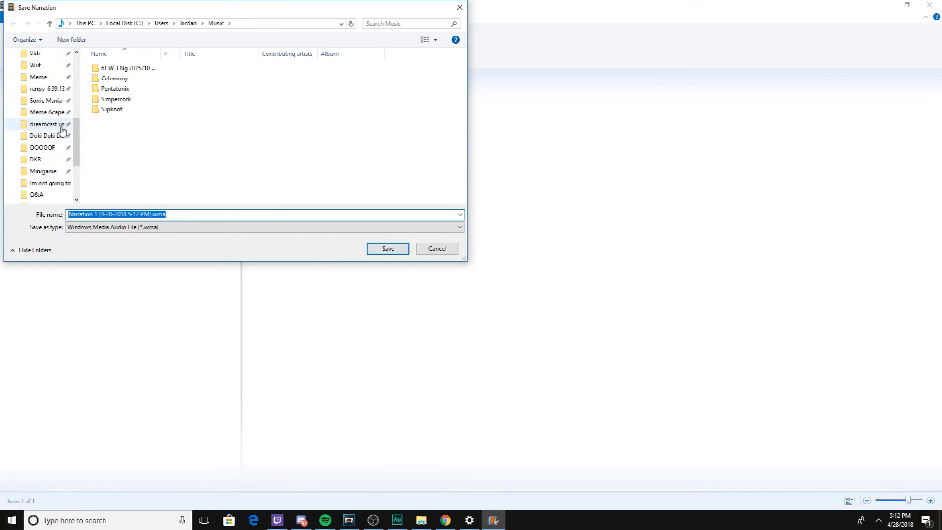
pyautogui.click(40, 73)
pyautogui.click(388, 248)
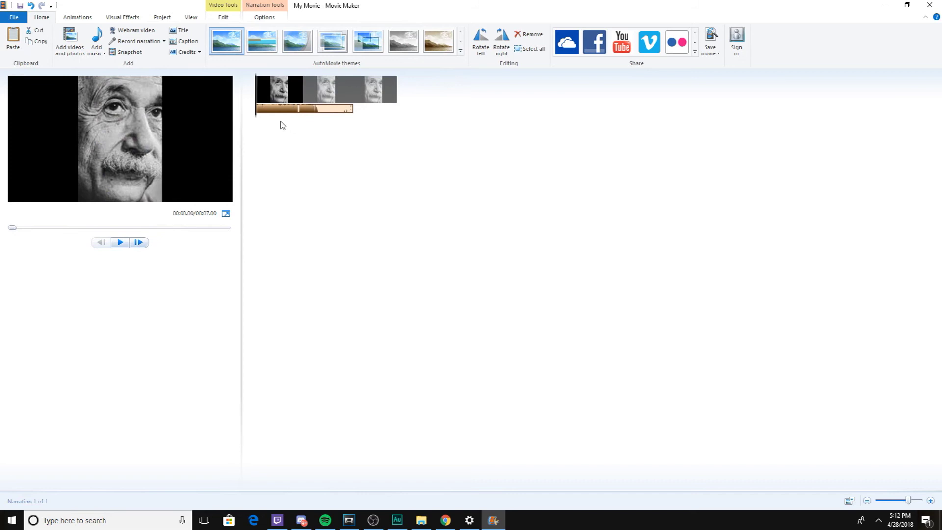
pyautogui.press('space')
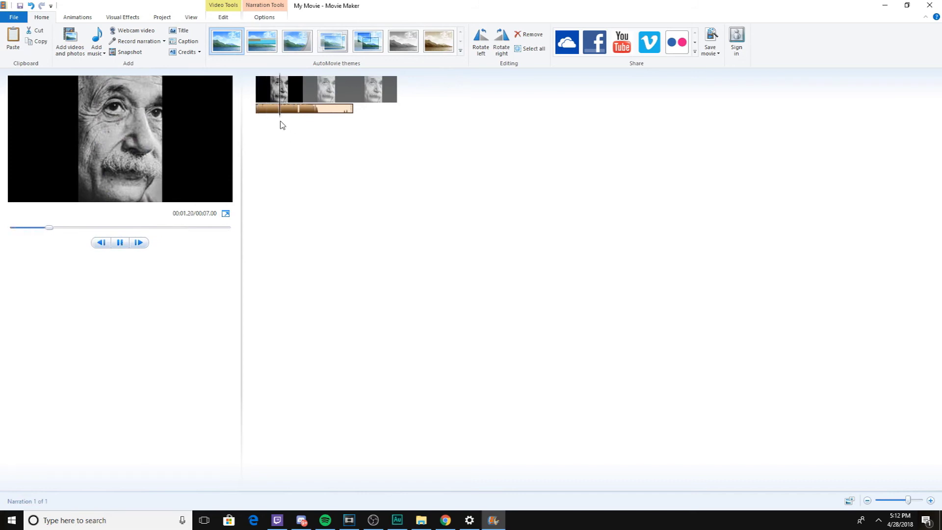
pyautogui.press('space')
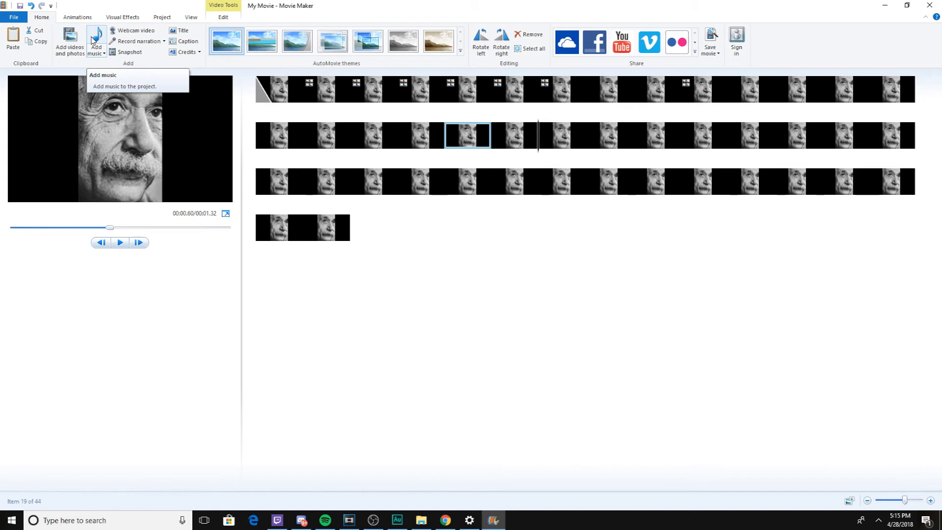
# Browse the Doki Doki soundtrack in Add Music, cancel, and delete all 44 photo clips
pyautogui.click(92, 40)
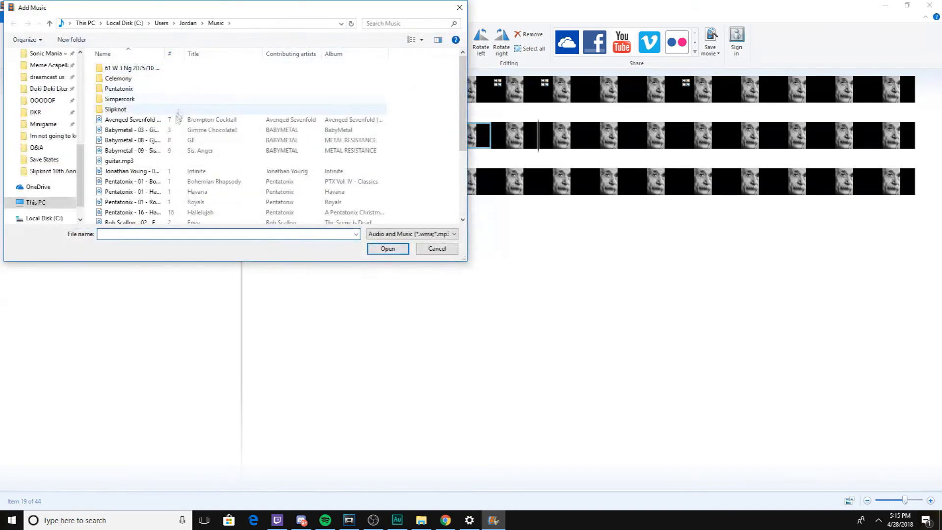
pyautogui.moveTo(44, 100)
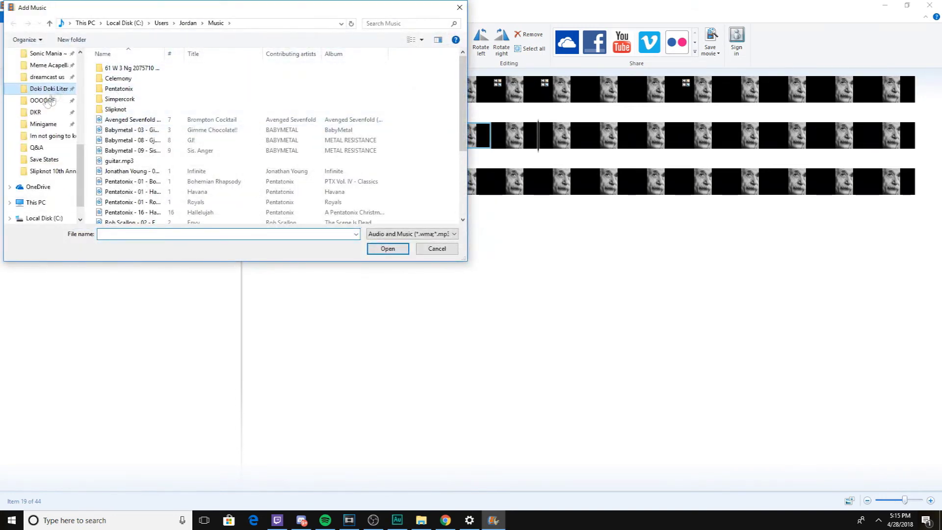
pyautogui.click(48, 89)
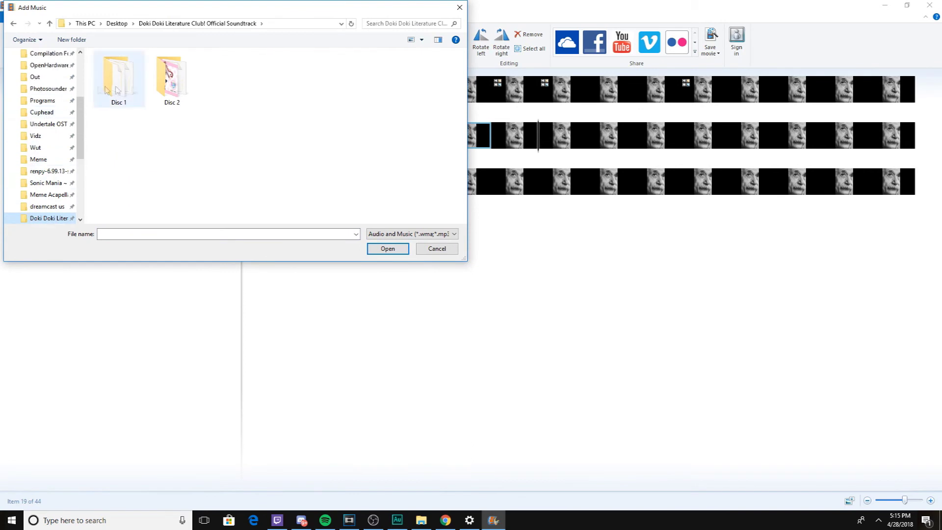
pyautogui.click(432, 249)
pyautogui.click(275, 100)
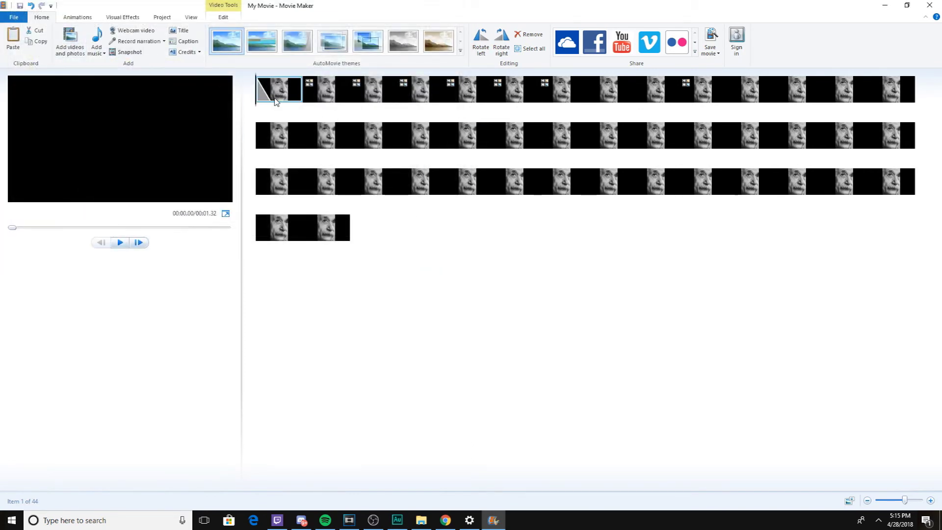
pyautogui.hotkey('ctrl', 'a')
pyautogui.press('Delete')
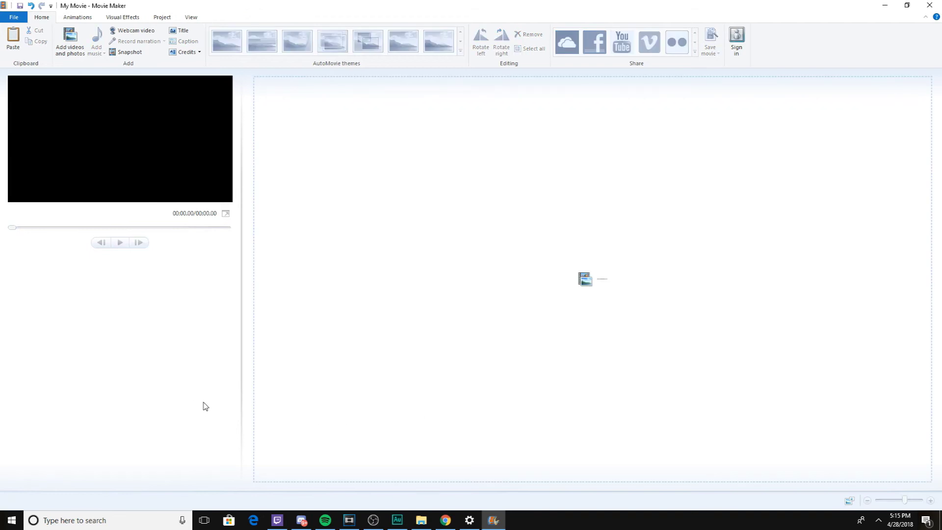
# Search Windows for 'audacity' and launch it
pyautogui.click(69, 521)
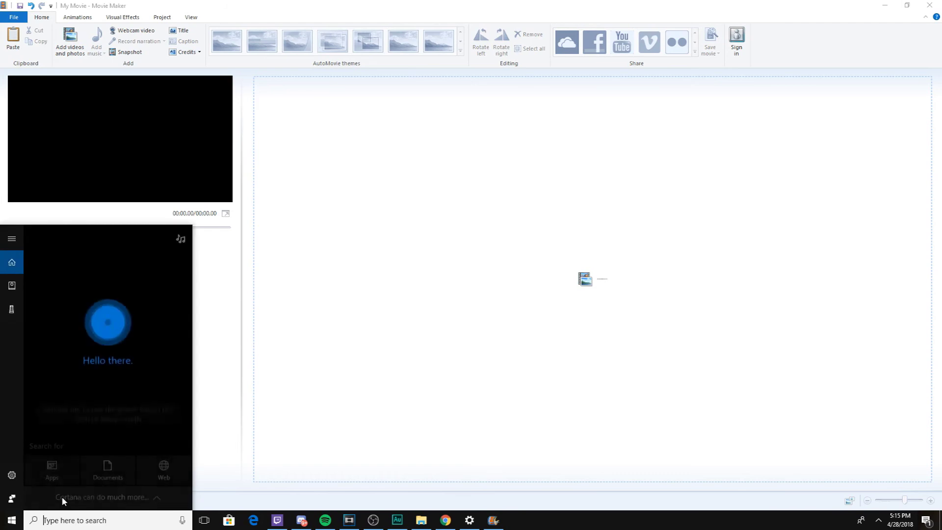
pyautogui.write('audacity')
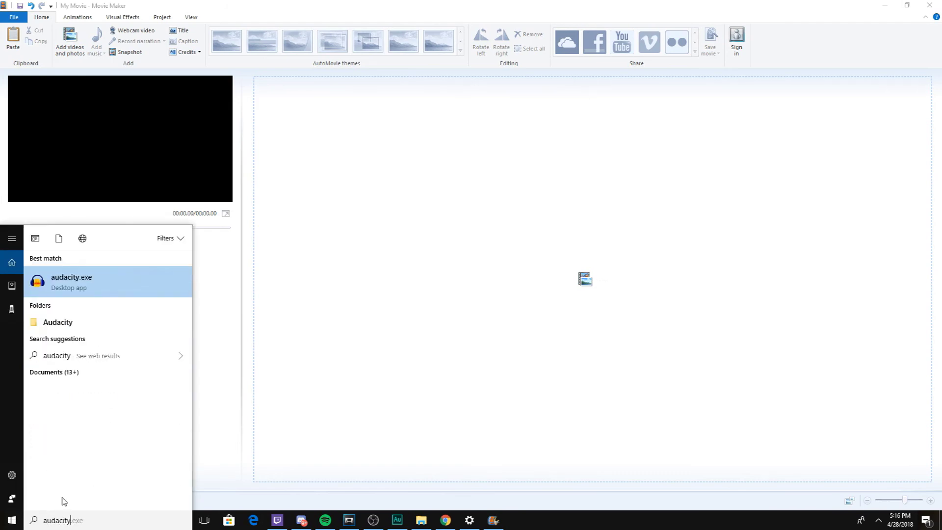
pyautogui.press('Return')
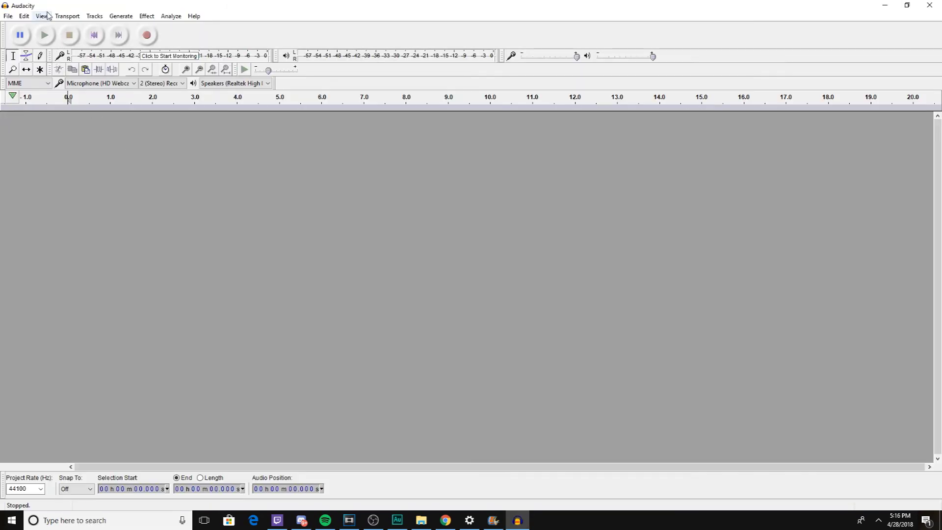
# Import '01 Doki Doki Literature Club!' from the Disc 1 folder and raise its gain to maximum
pyautogui.click(9, 16)
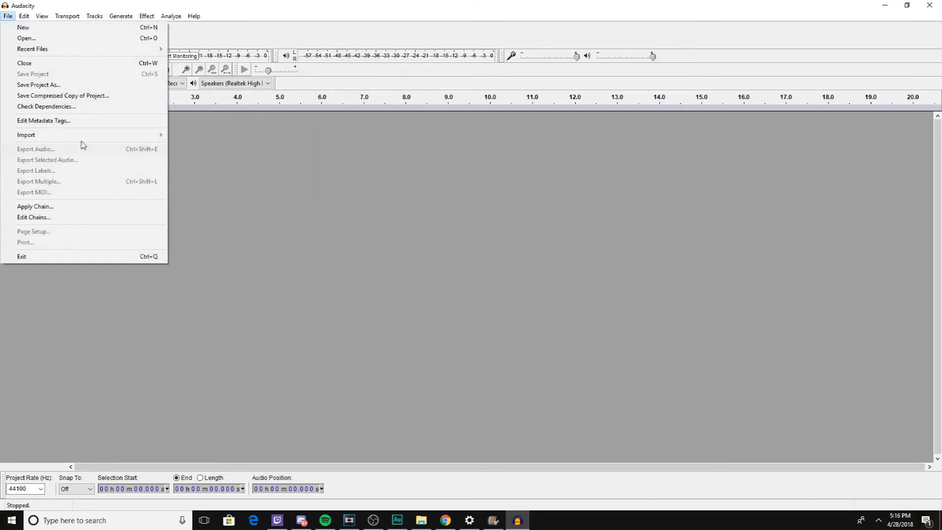
pyautogui.click(191, 135)
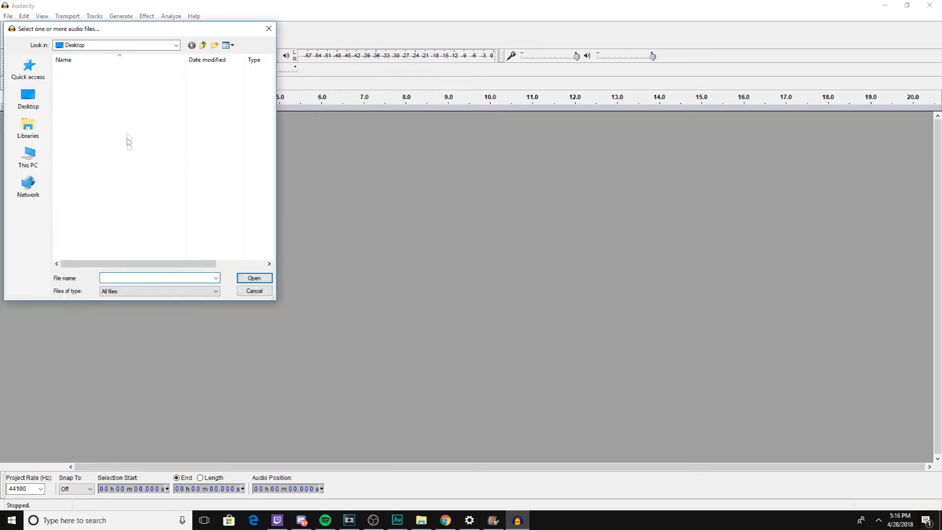
pyautogui.doubleClick(127, 248)
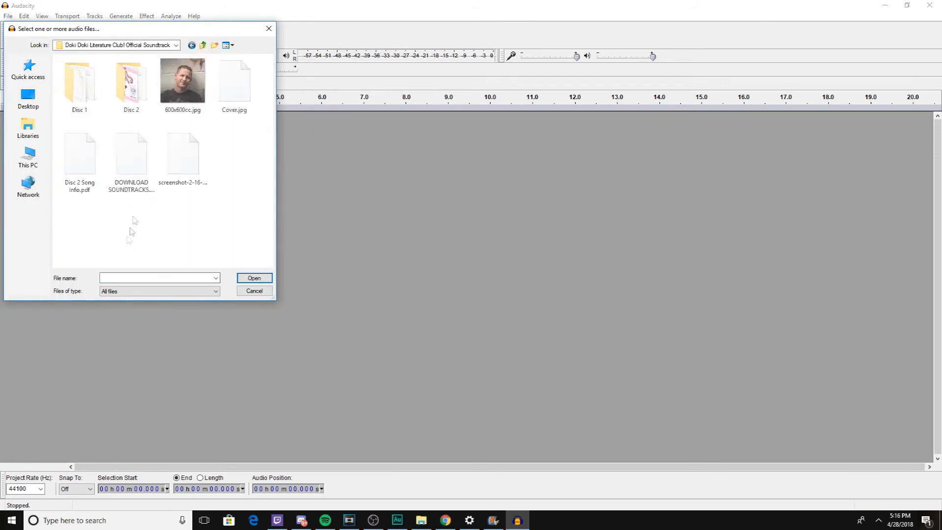
pyautogui.doubleClick(79, 84)
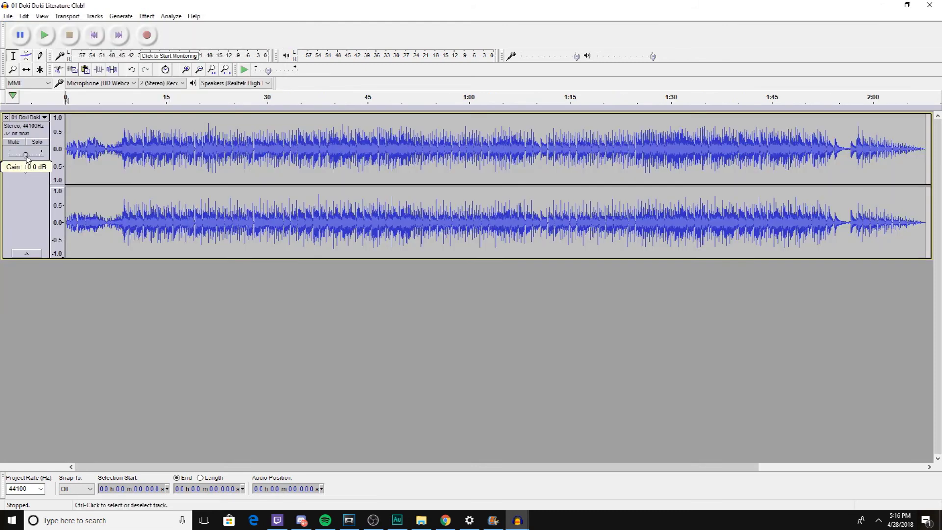
pyautogui.moveTo(26, 155); pyautogui.dragTo(58, 158)
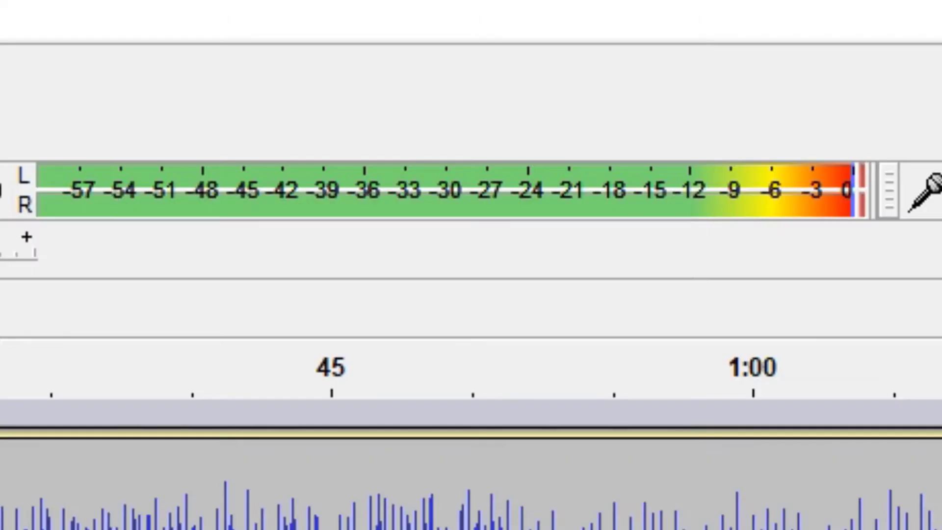
pyautogui.click(73, 40)
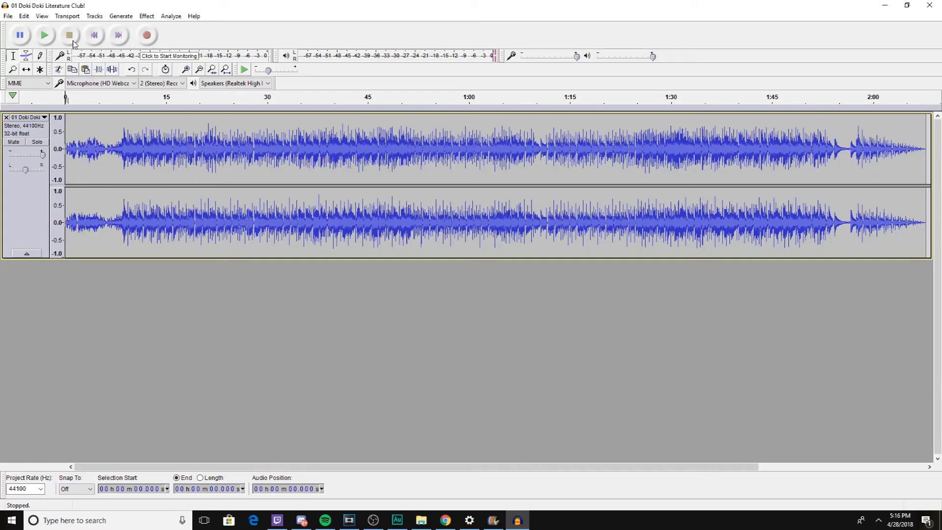
# Preview the Rectifier and Expand and Compress distortion types on the track
pyautogui.click(147, 16)
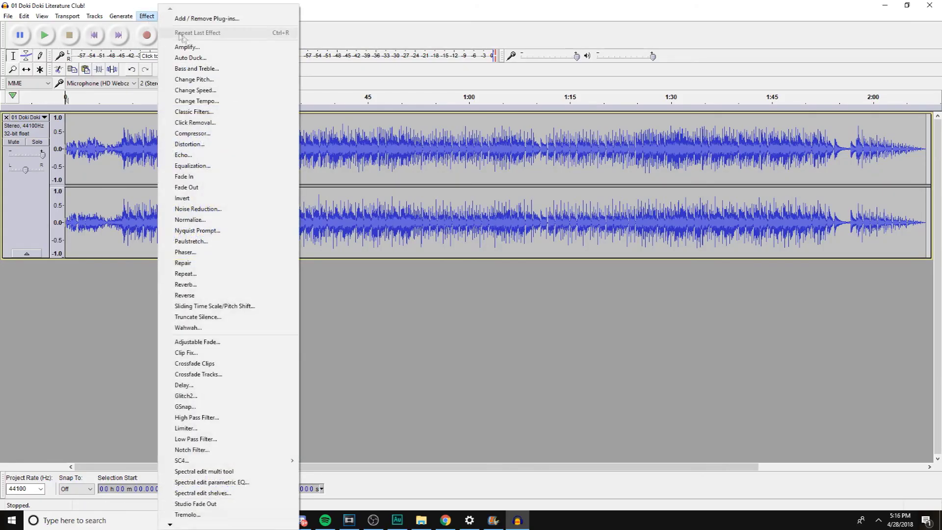
pyautogui.click(231, 144)
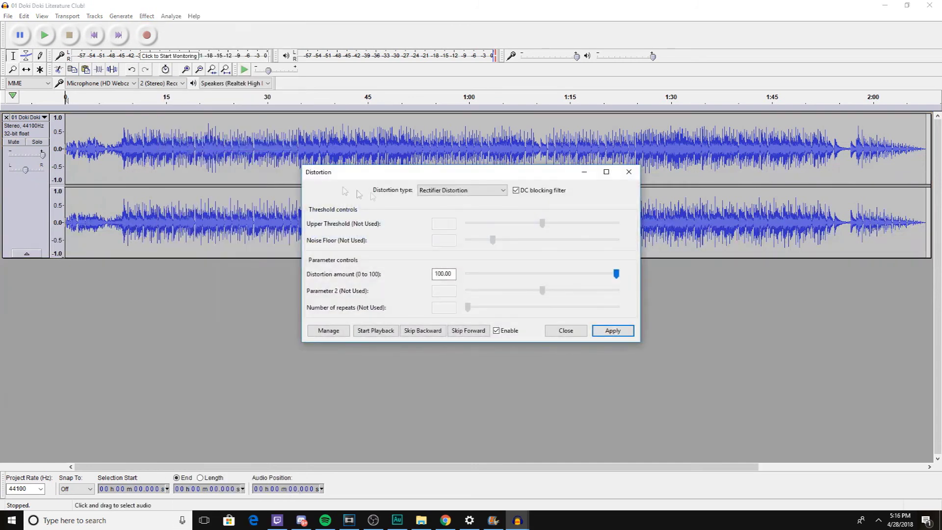
pyautogui.click(43, 35)
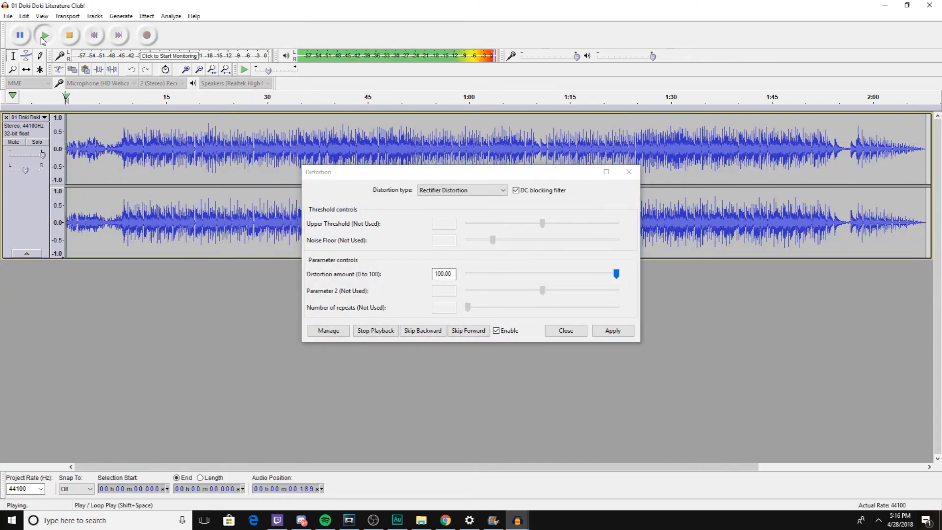
pyautogui.click(69, 35)
pyautogui.click(461, 190)
pyautogui.click(456, 247)
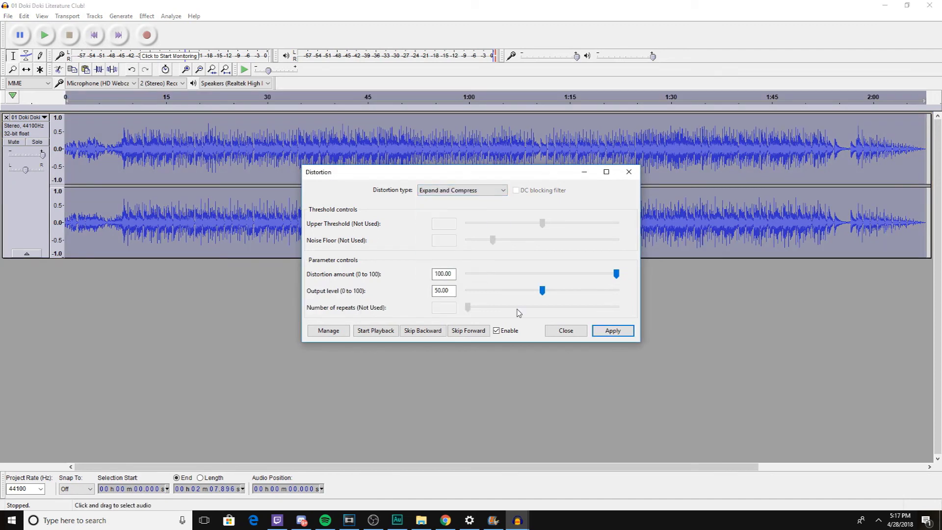
pyautogui.click(386, 332)
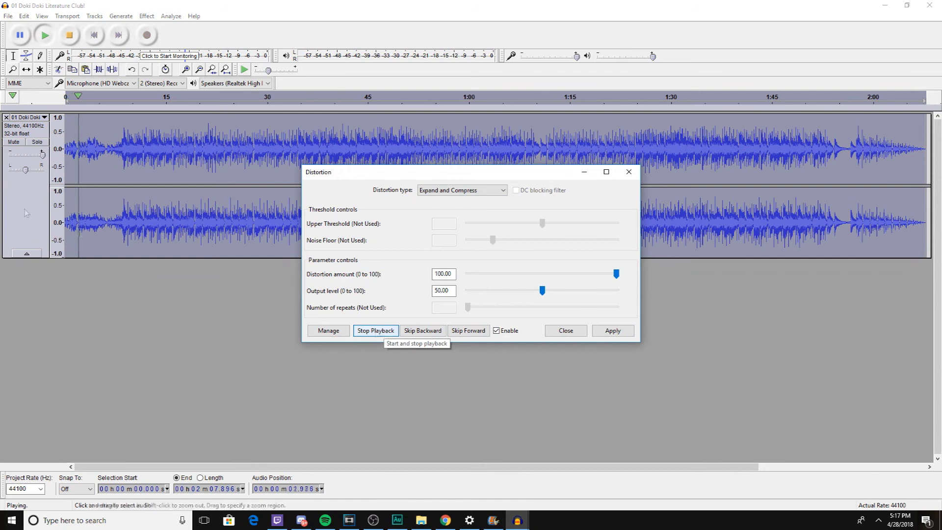
pyautogui.click(196, 294)
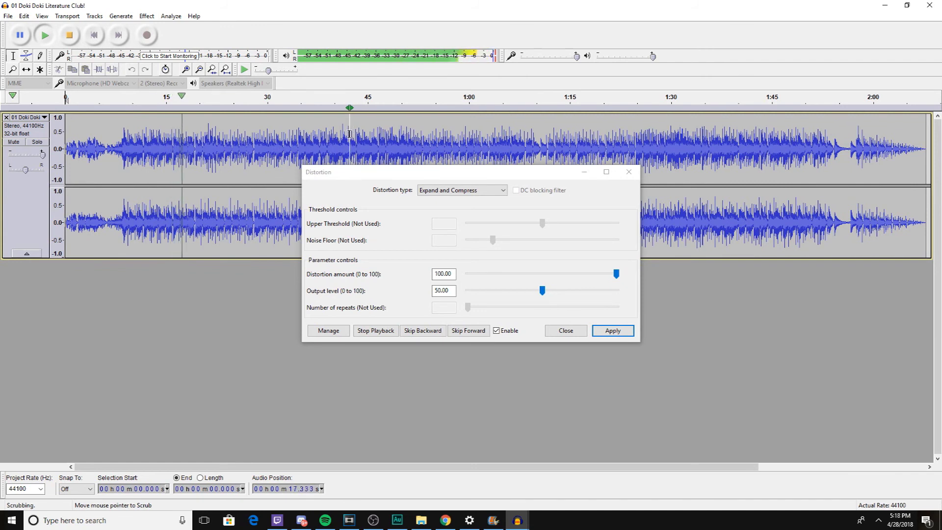
# Apply Even Harmonics distortion at amount 100 to the whole track
pyautogui.click(459, 190)
pyautogui.click(459, 244)
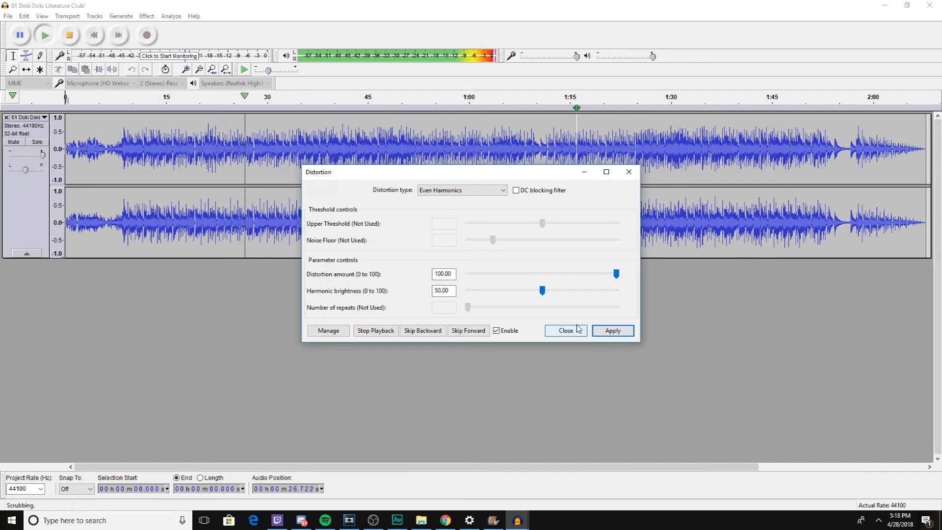
pyautogui.click(595, 330)
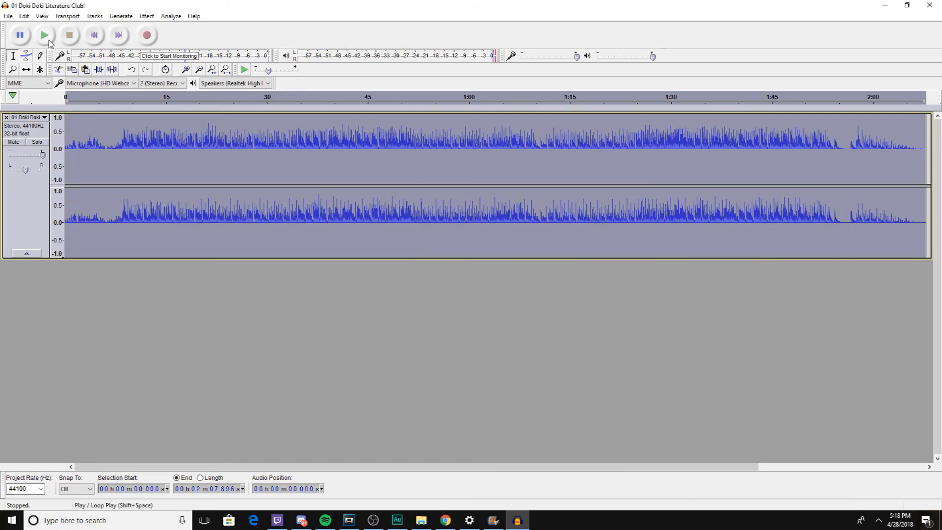
# Export the distorted track to the Desktop as a 32-bit float PCM WAV file
pyautogui.hotkey('alt', 'f')
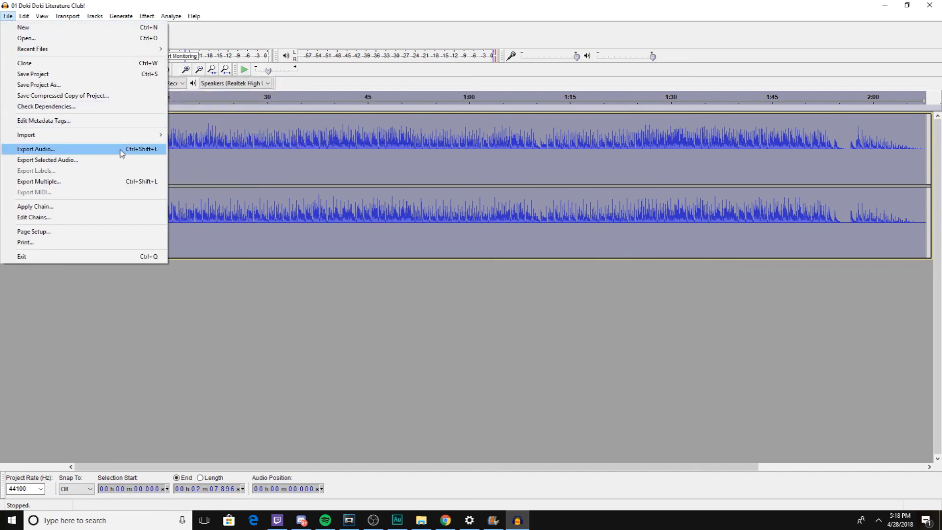
pyautogui.click(122, 150)
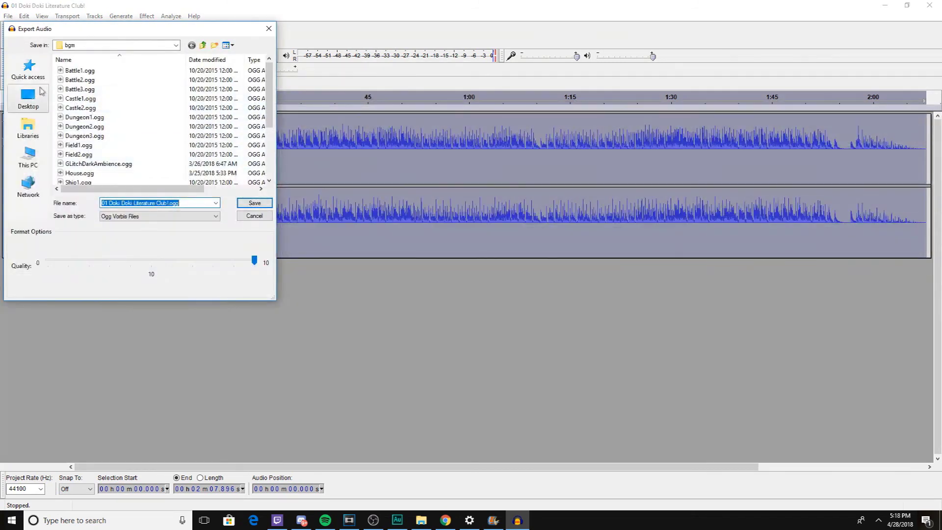
pyautogui.click(41, 92)
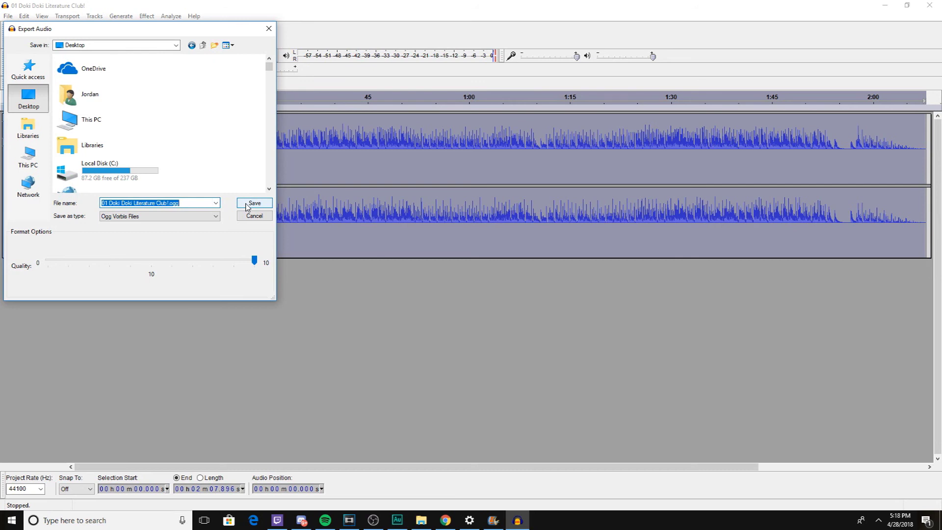
pyautogui.scroll(-2, 156, 182)
pyautogui.scroll(-2, 156, 182)
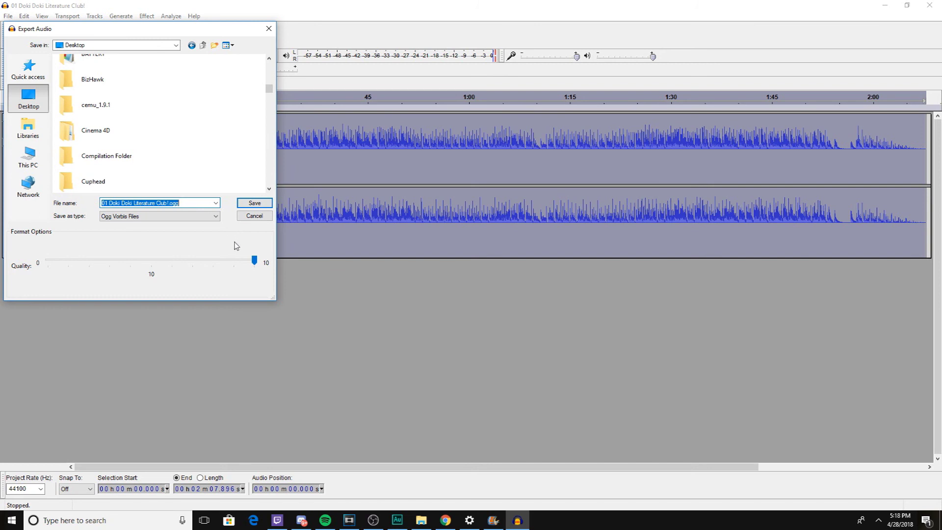
pyautogui.moveTo(255, 261); pyautogui.dragTo(47, 261)
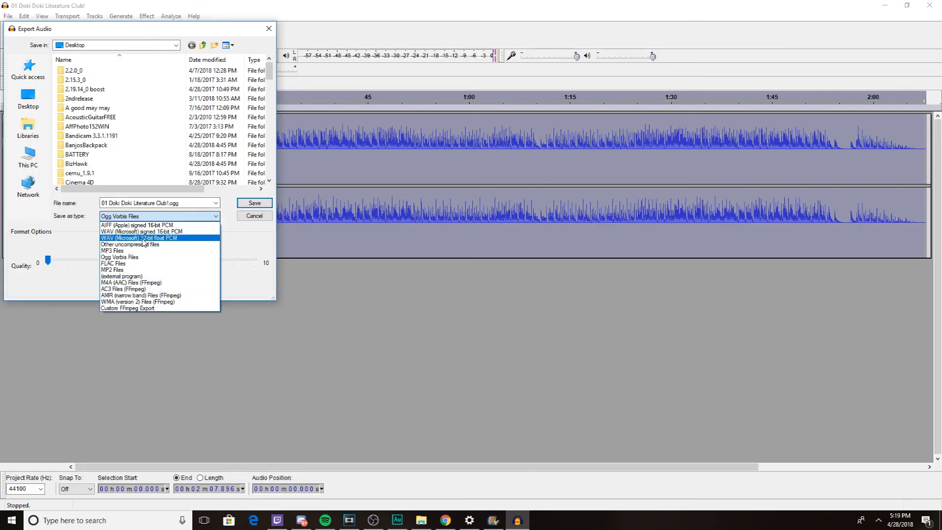
pyautogui.click(143, 238)
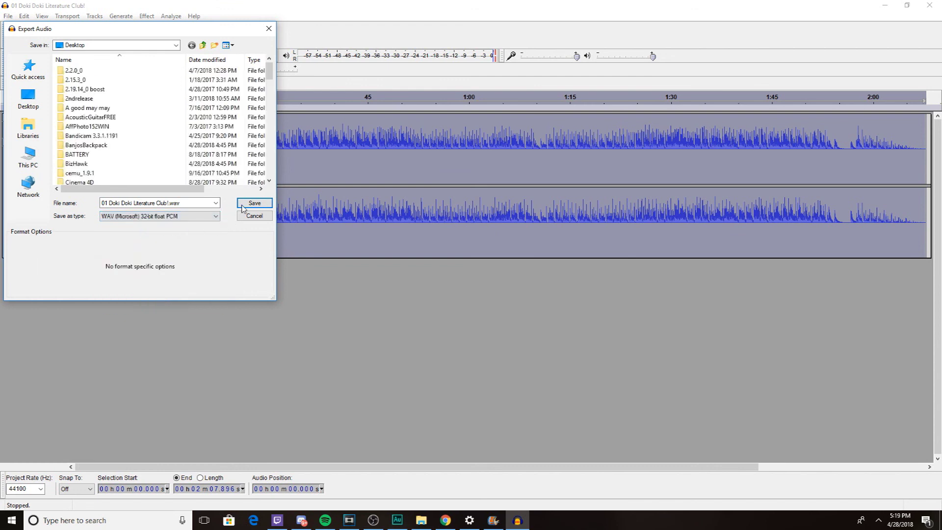
pyautogui.press('space')
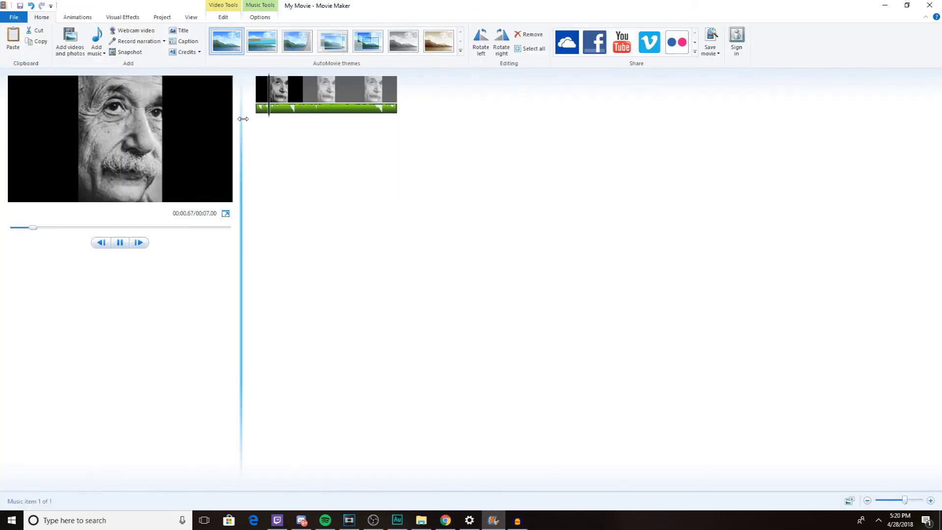